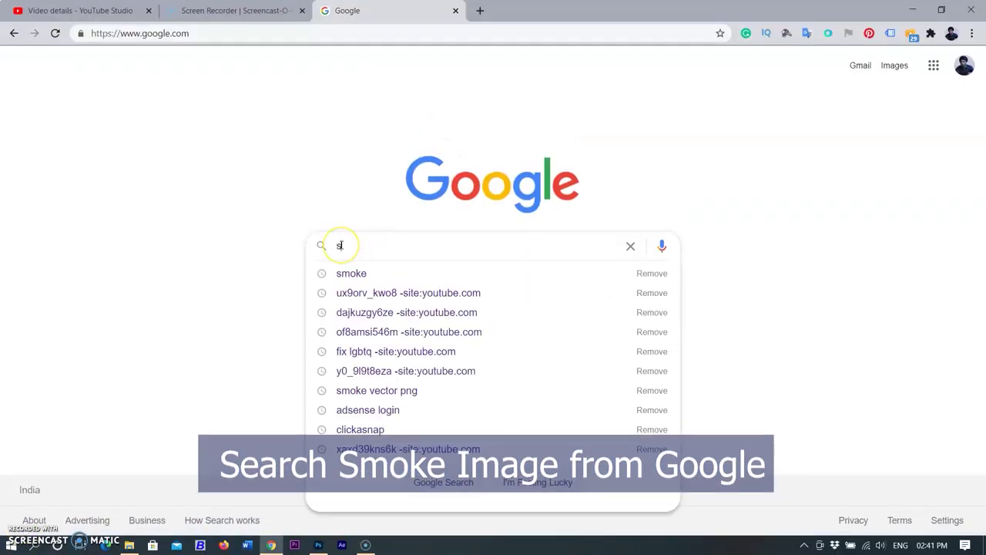
# - Search Google Images for 'smoke' and filter results to Transparent colour
pyautogui.write('mo')
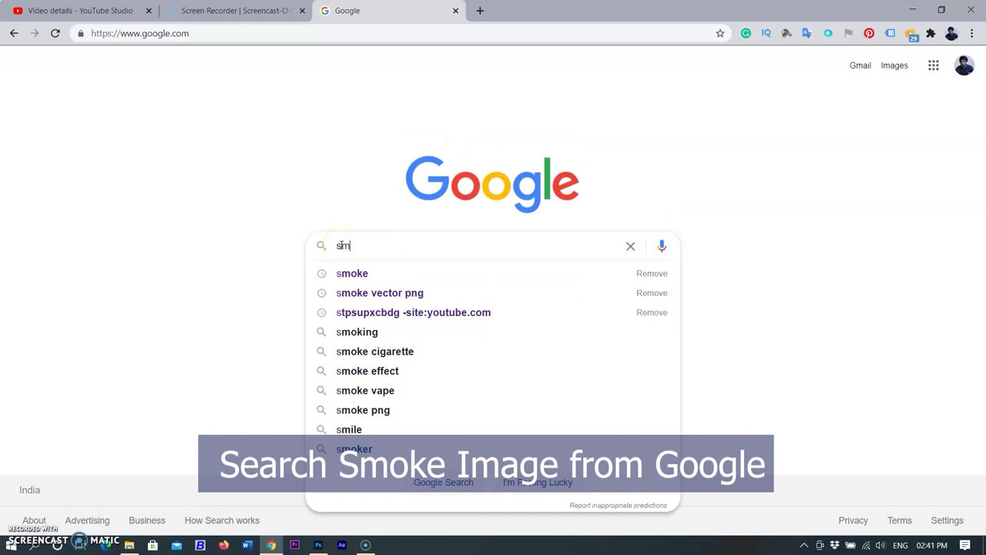
pyautogui.write('ke')
pyautogui.press('Return')
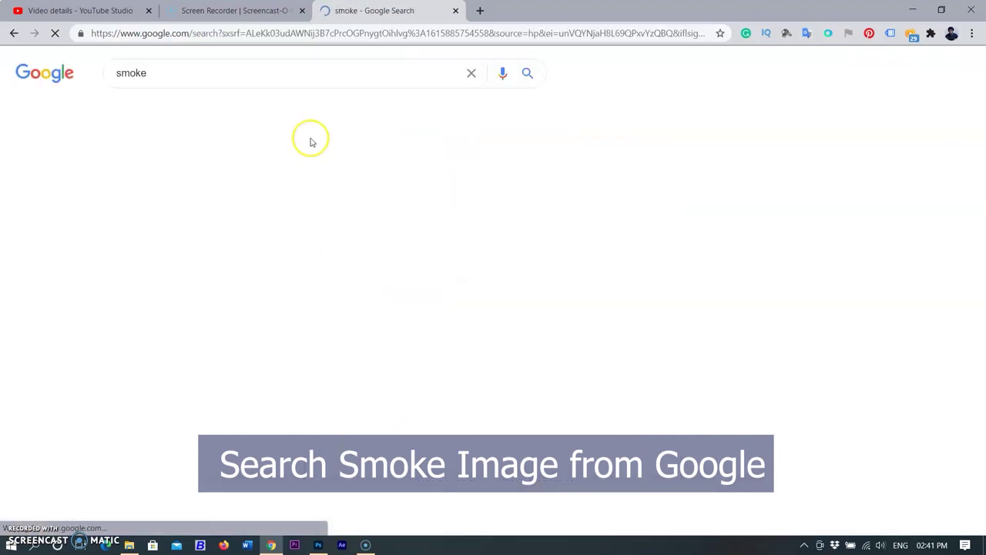
pyautogui.click(525, 114)
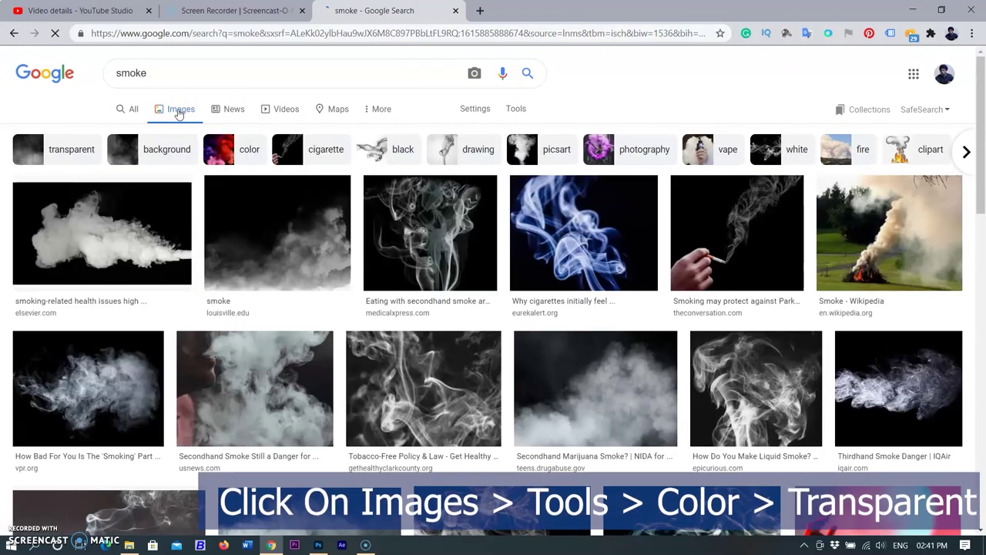
pyautogui.click(516, 110)
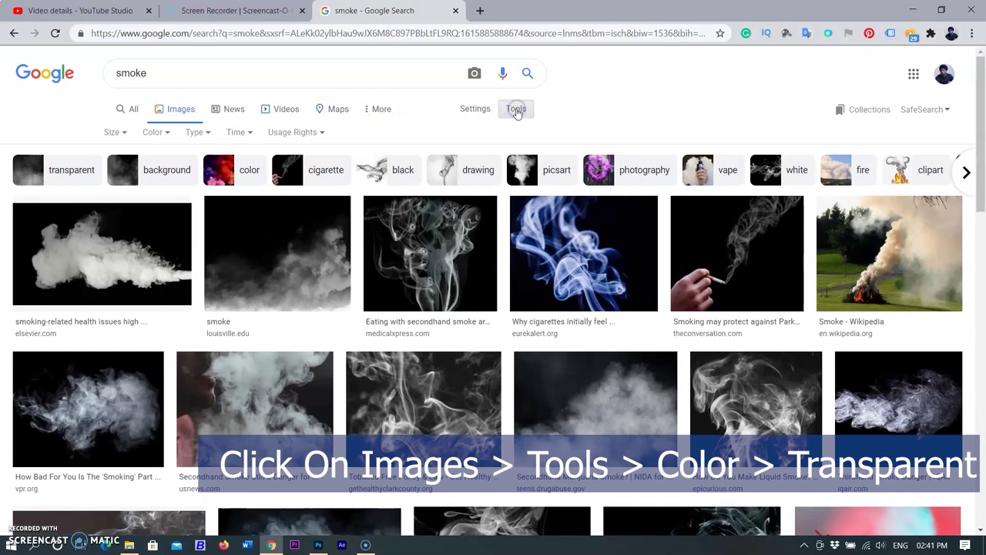
pyautogui.click(157, 132)
pyautogui.click(156, 196)
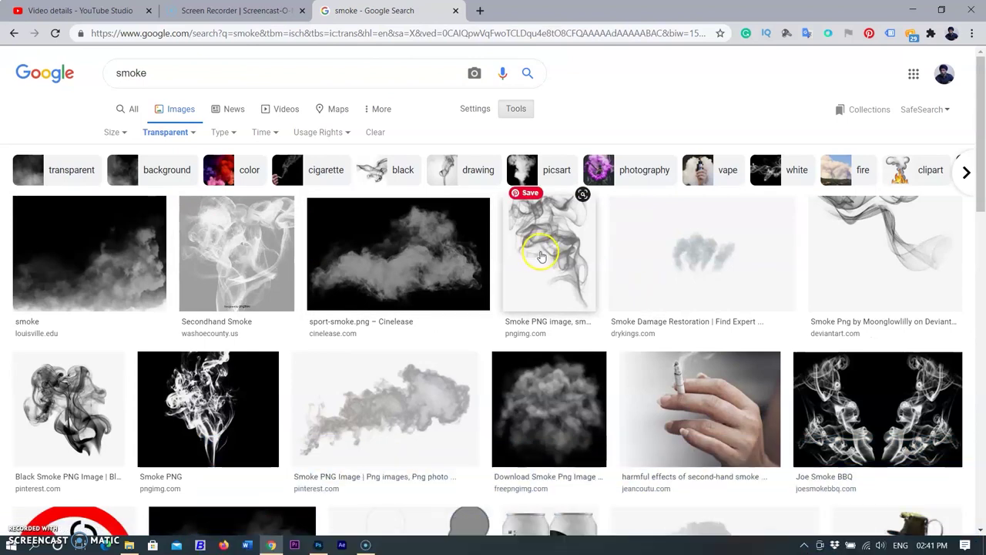
# - Save the grey wispy smoke PNG result to the smoke folder
pyautogui.click(542, 254)
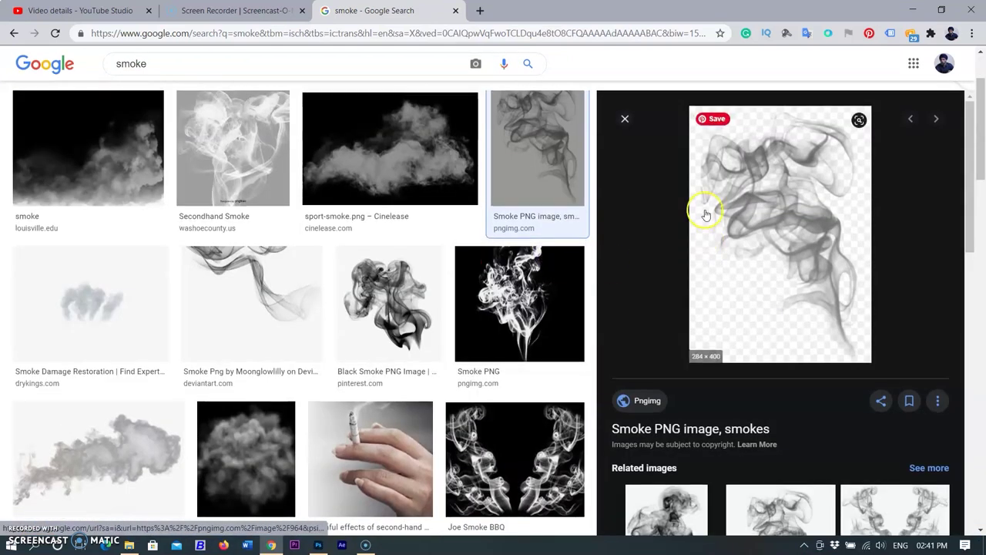
pyautogui.rightClick(705, 212)
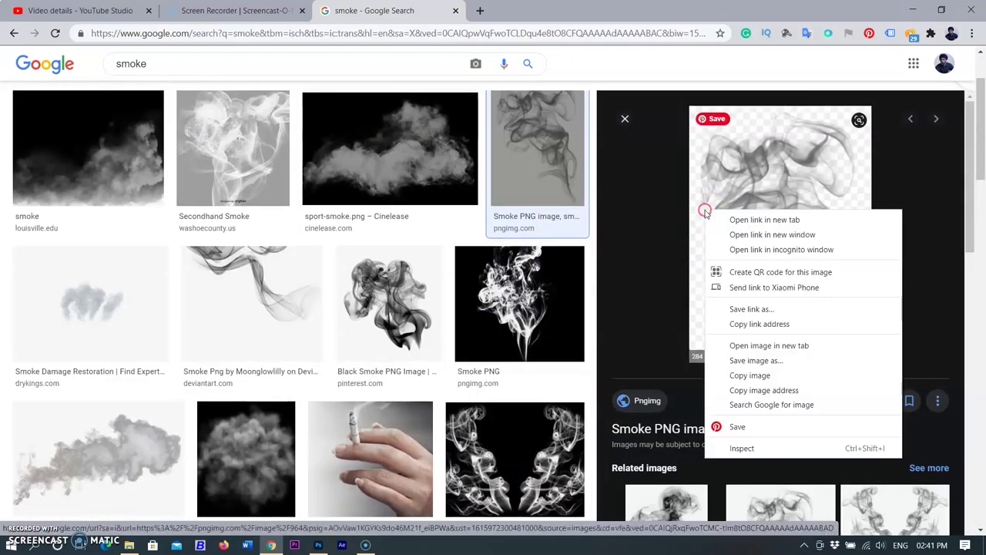
pyautogui.click(747, 362)
pyautogui.press('Return')
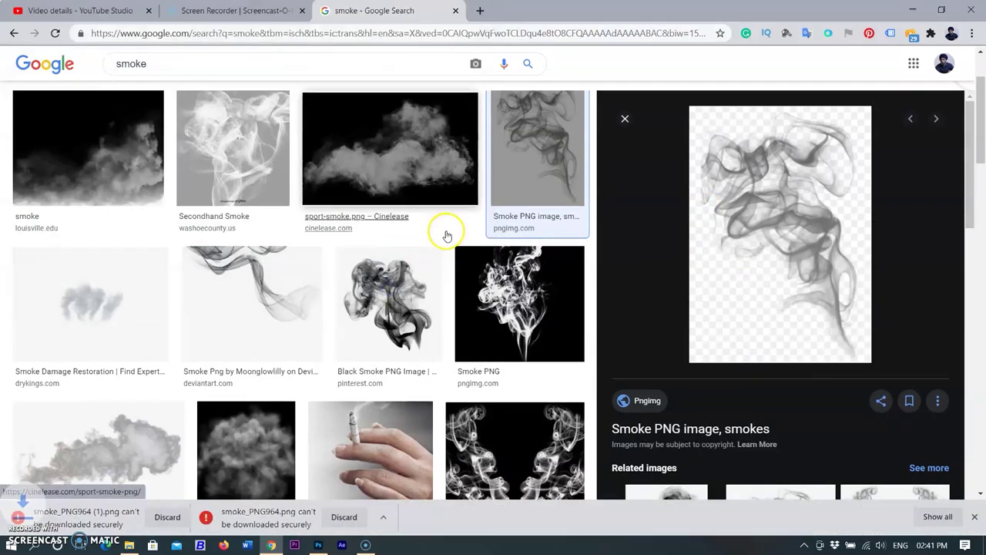
# - Browse further down the smoke results and preview the smoke-on-black image
pyautogui.scroll(-2, 393, 385)
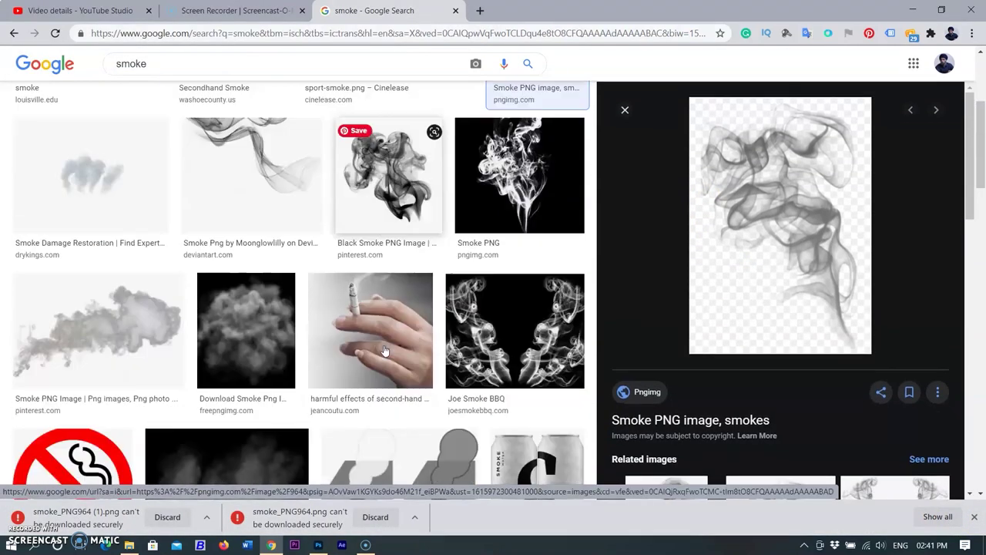
pyautogui.scroll(-6, 383, 349)
pyautogui.scroll(-3, 383, 349)
pyautogui.scroll(5, 385, 351)
pyautogui.scroll(-3, 386, 350)
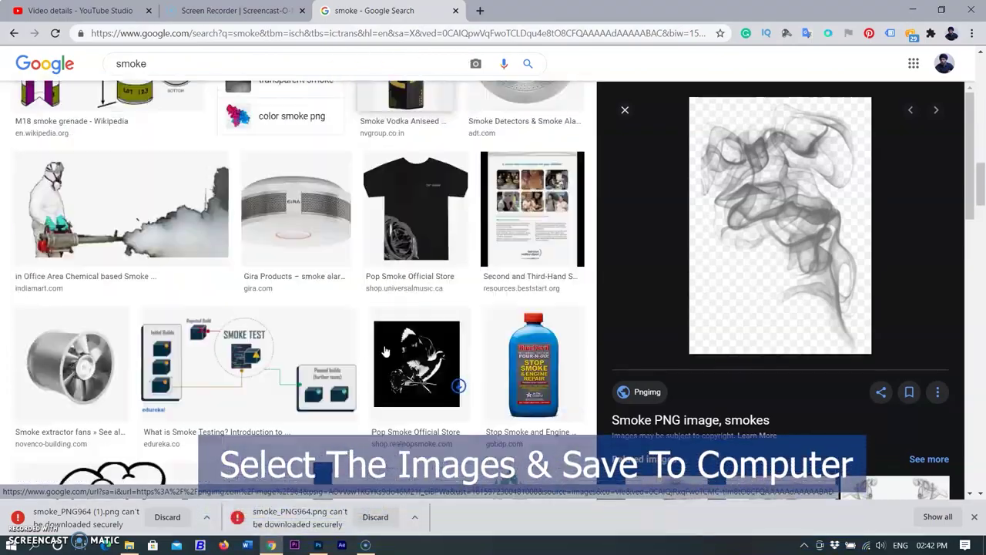
pyautogui.scroll(-3, 385, 351)
pyautogui.scroll(-1, 385, 351)
pyautogui.scroll(-3, 385, 352)
pyautogui.scroll(-3, 385, 351)
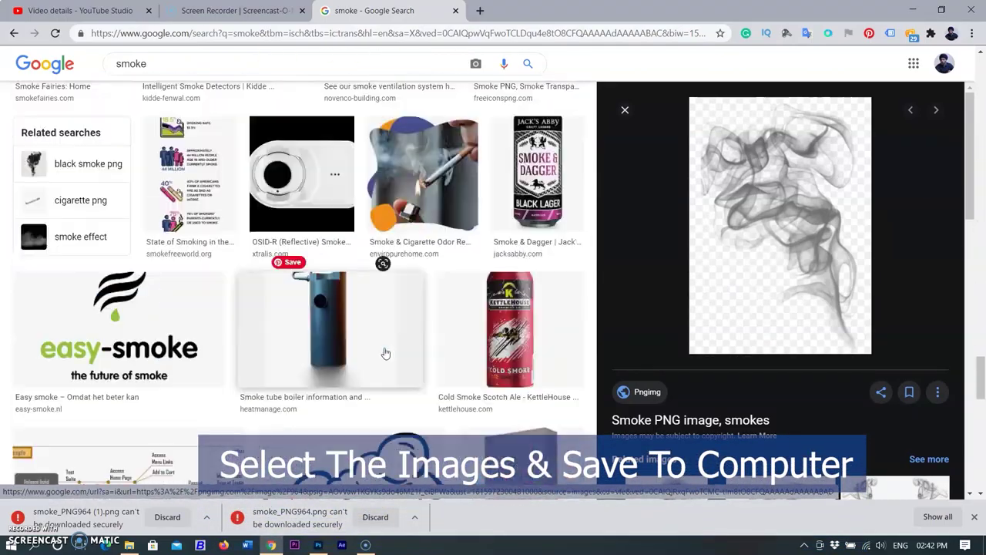
pyautogui.scroll(-3, 386, 350)
pyautogui.scroll(-3, 385, 351)
pyautogui.scroll(-3, 385, 353)
pyautogui.scroll(-3, 385, 353)
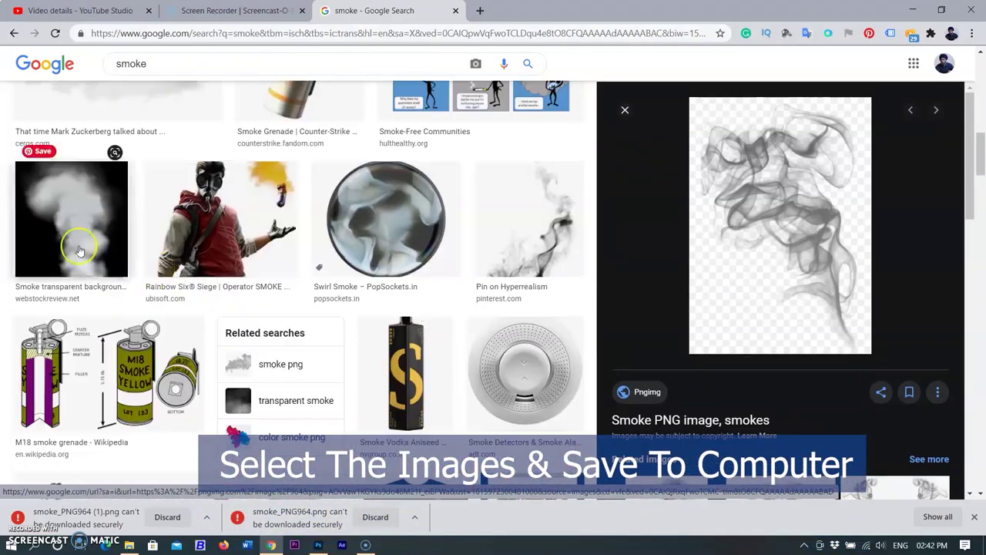
pyautogui.click(71, 235)
pyautogui.scroll(-5, 836, 431)
pyautogui.scroll(-1, 944, 416)
pyautogui.scroll(-3, 770, 370)
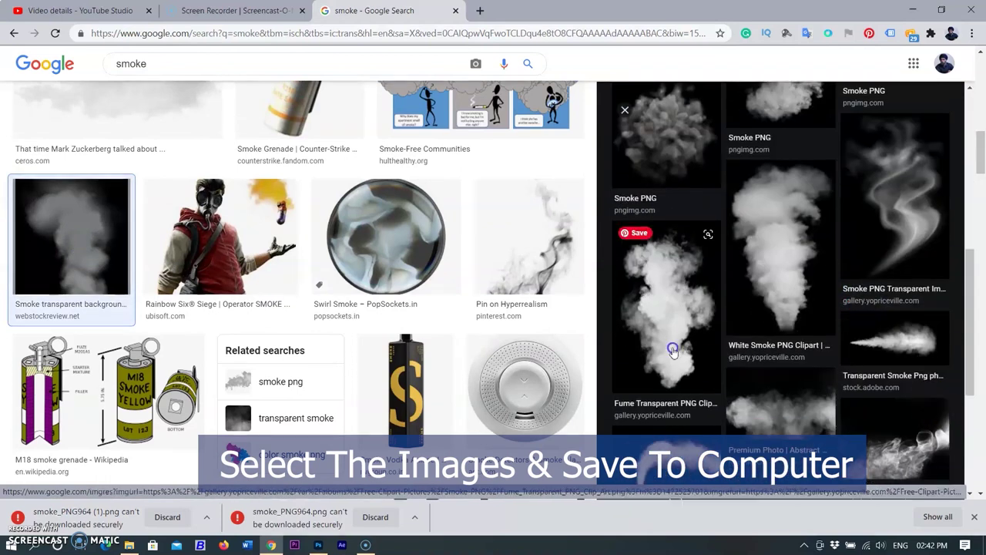
# - Open the Fume Transparent PNG image on its own, cancel saving its small jpg, and close it
pyautogui.click(671, 346)
pyautogui.rightClick(772, 265)
pyautogui.click(801, 273)
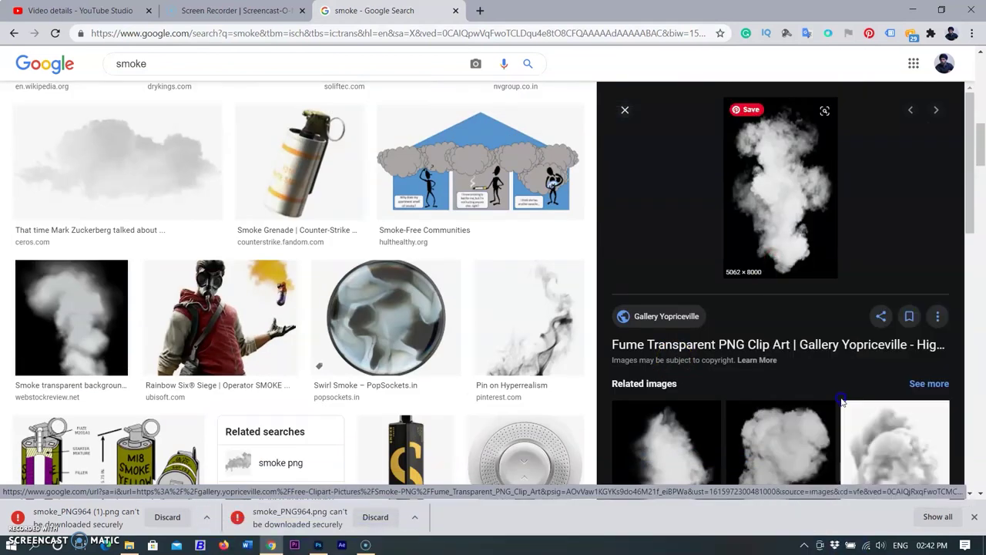
pyautogui.hotkey('ctrl', 'Tab')
pyautogui.rightClick(493, 240)
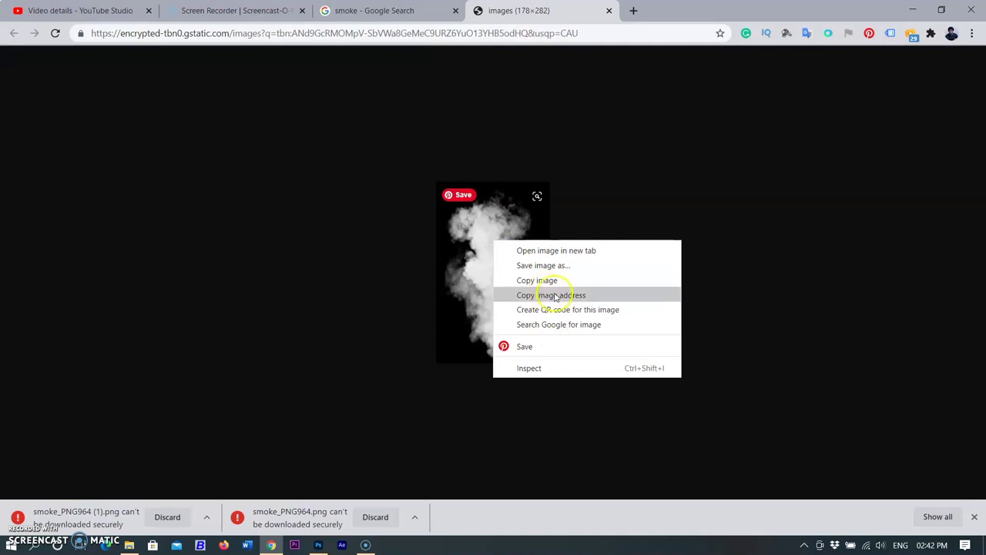
pyautogui.click(543, 265)
pyautogui.click(478, 11)
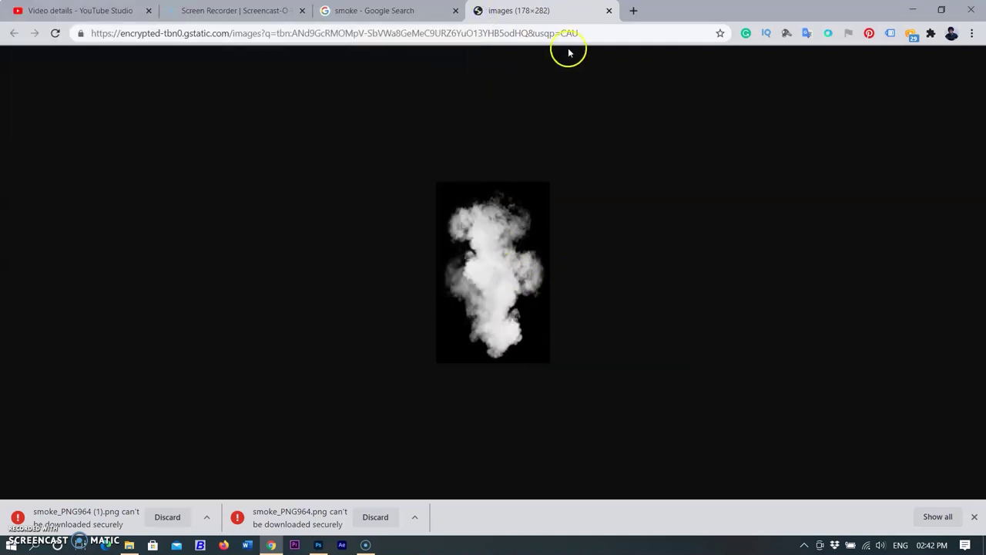
pyautogui.click(610, 10)
# - Save the cloud PNG image from the results
pyautogui.scroll(-3, 770, 342)
pyautogui.click(775, 344)
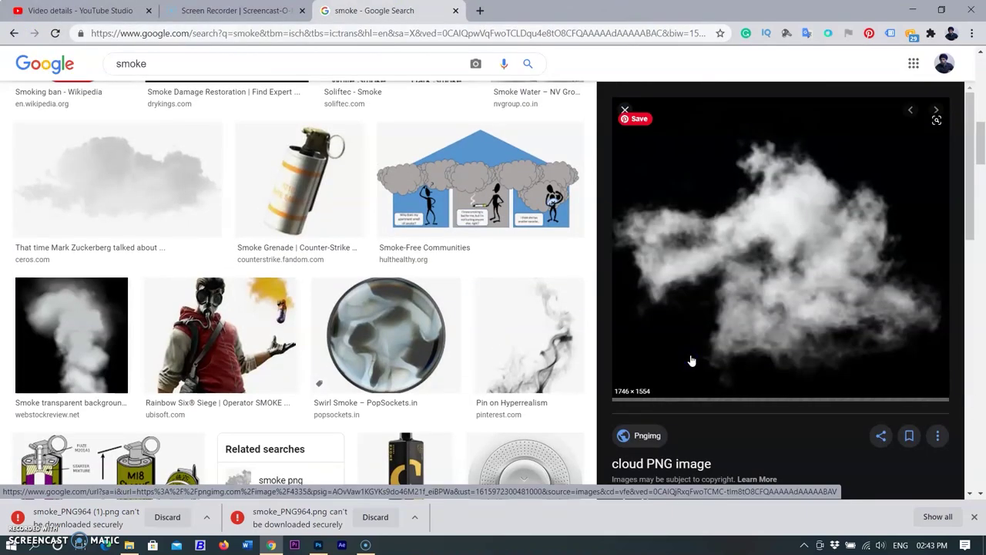
pyautogui.rightClick(686, 222)
pyautogui.click(744, 373)
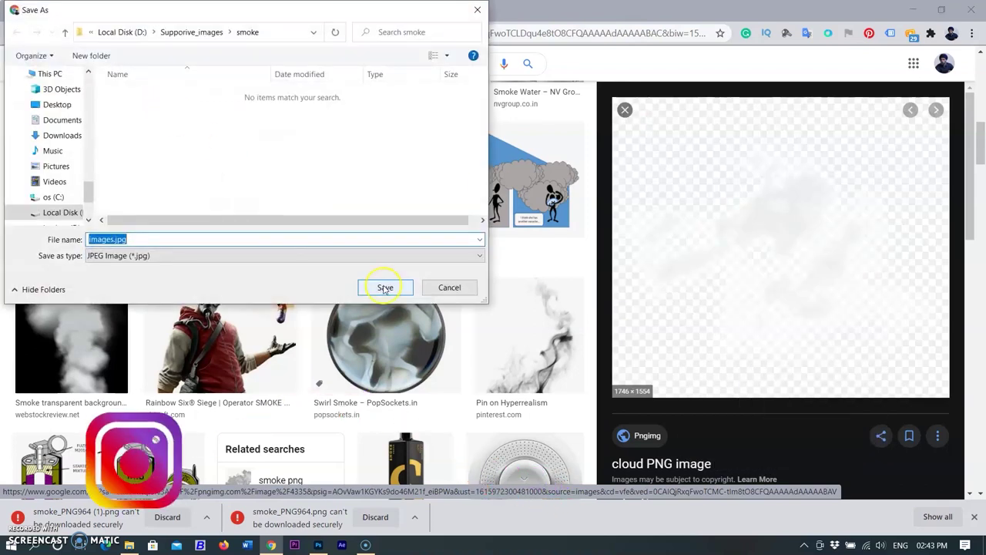
pyautogui.click(385, 287)
# - Save the Smoke PNG result as smoke_PNG55198.png
pyautogui.scroll(-5, 770, 308)
pyautogui.click(686, 297)
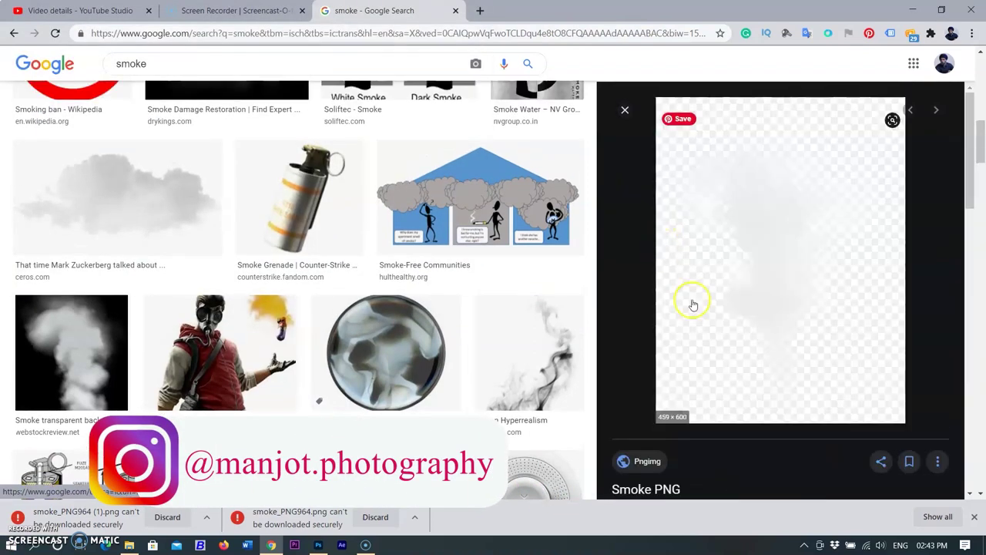
pyautogui.rightClick(708, 176)
pyautogui.click(758, 322)
pyautogui.click(385, 286)
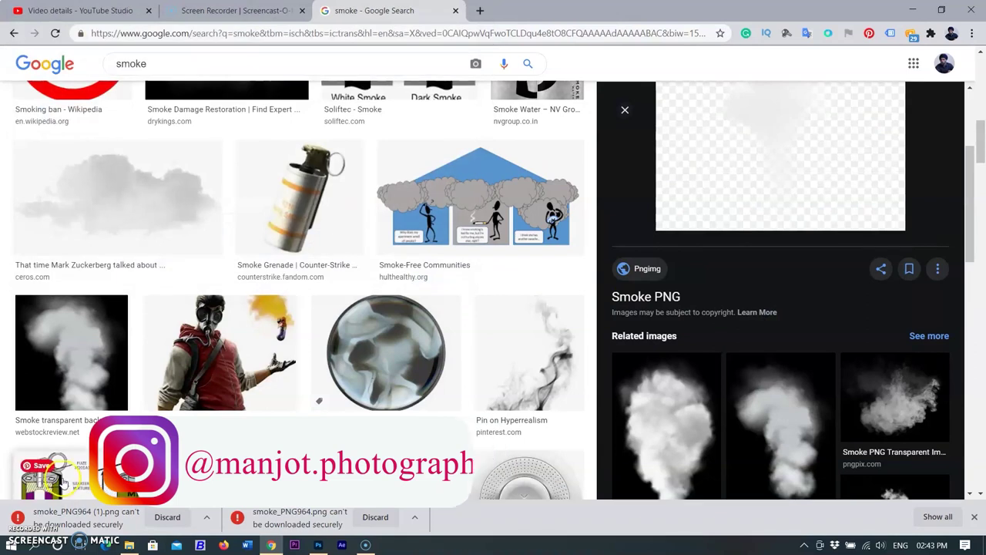
pyautogui.scroll(-2, 231, 347)
pyautogui.scroll(3, 308, 347)
pyautogui.rightClick(705, 112)
pyautogui.click(732, 383)
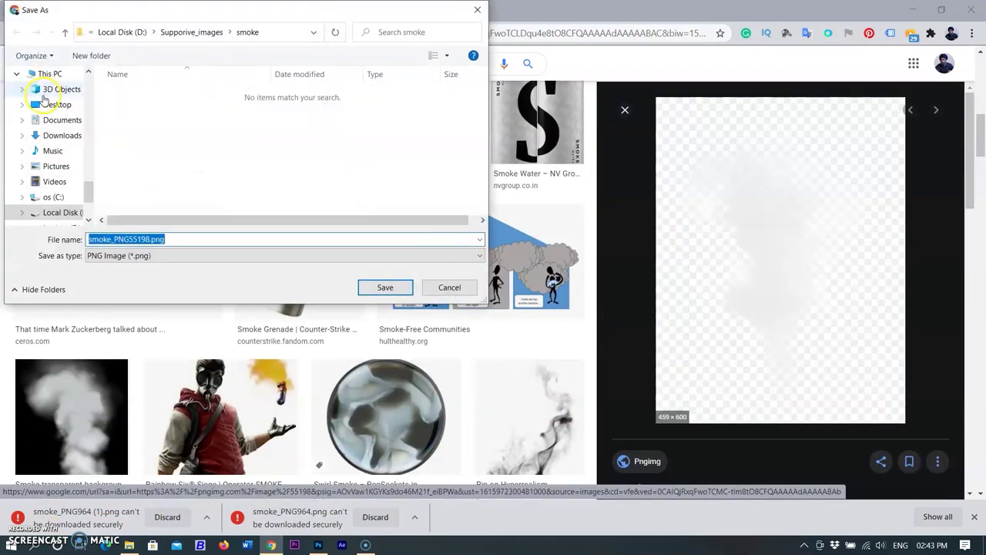
pyautogui.press('Return')
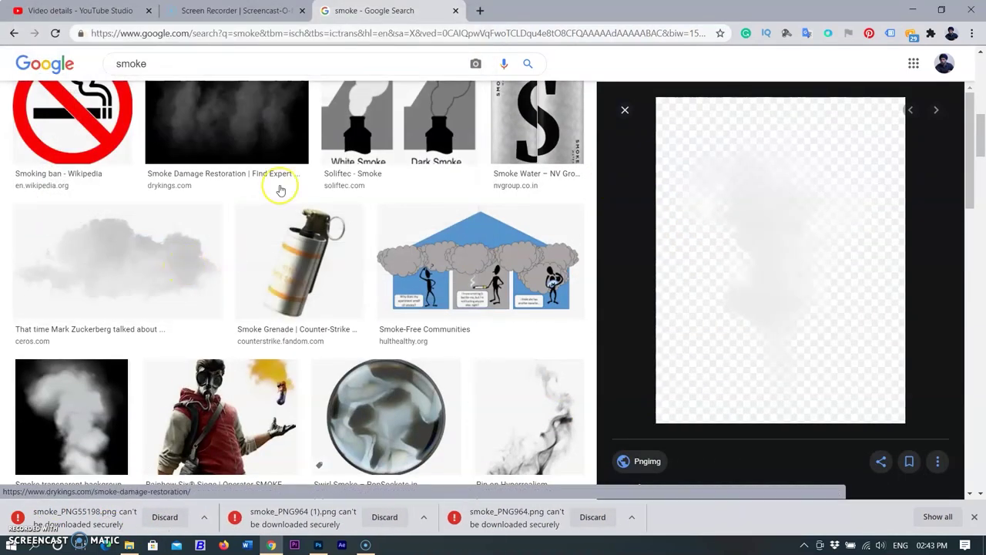
# - Switch to Photoshop and bring up the File > Open dialog
pyautogui.click(319, 546)
pyautogui.click(28, 7)
pyautogui.click(36, 37)
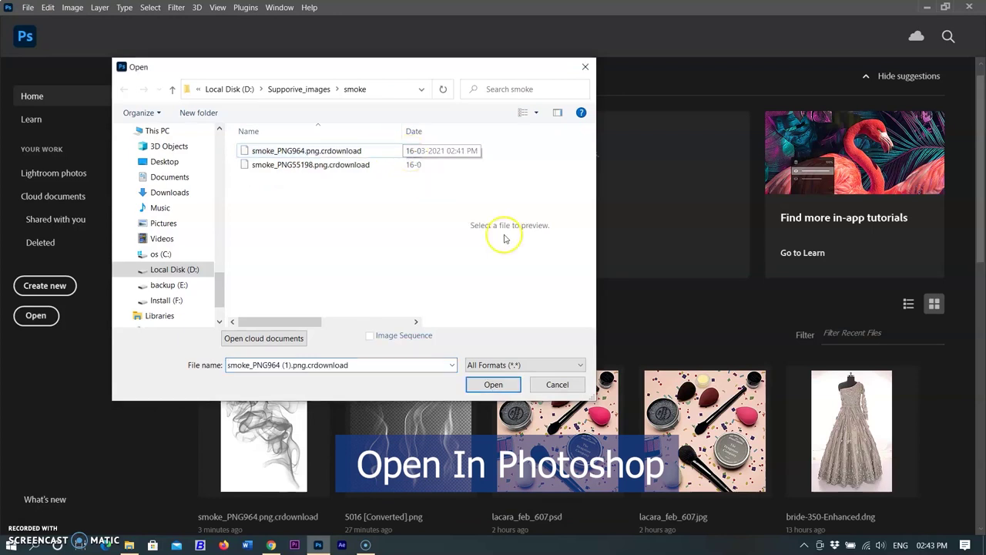
# - Open smoke_PNG964.png.crdownload, fit it on screen, and select its smoke Layer 1
pyautogui.doubleClick(333, 155)
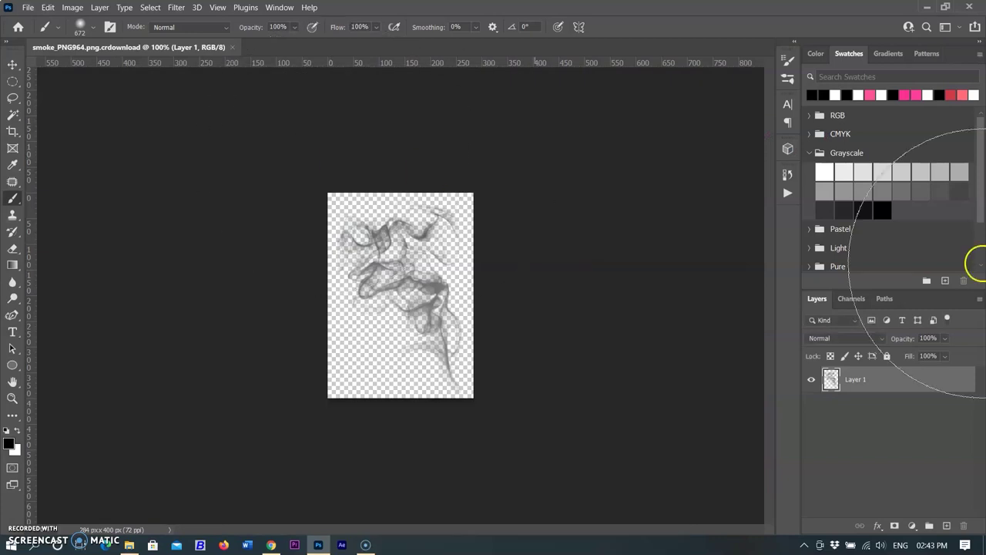
pyautogui.click(14, 66)
pyautogui.hotkey('ctrl', '0')
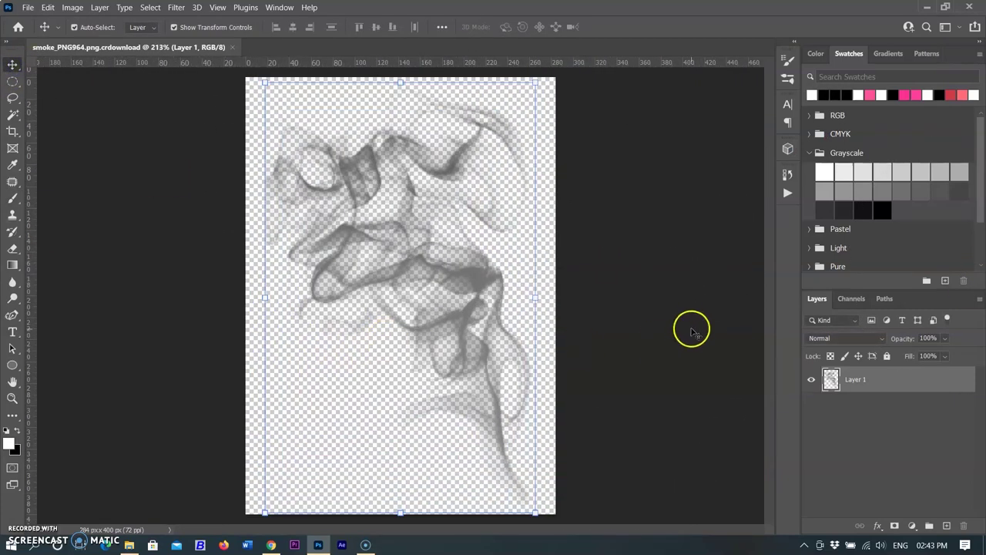
pyautogui.click(909, 382)
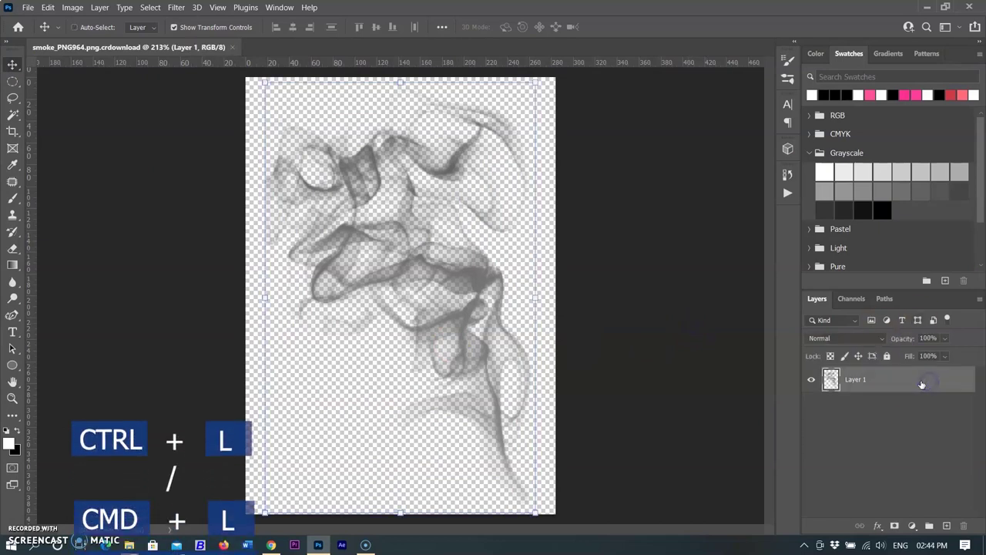
# - Apply Levels to Layer 1 with the midtone near 0.16, turning the smoke almost black
pyautogui.hotkey('ctrl', 'l')
pyautogui.moveTo(629, 264); pyautogui.dragTo(682, 260)
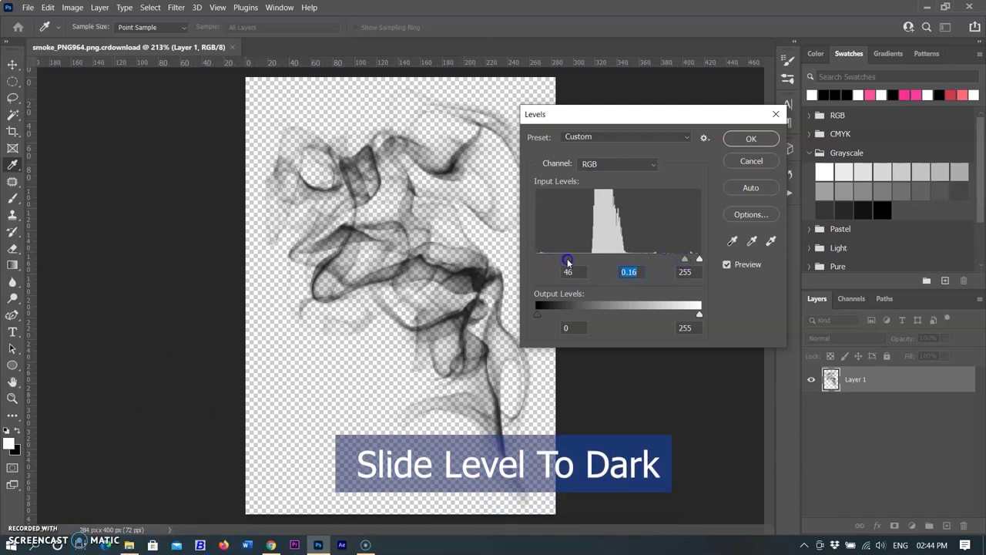
pyautogui.click(751, 139)
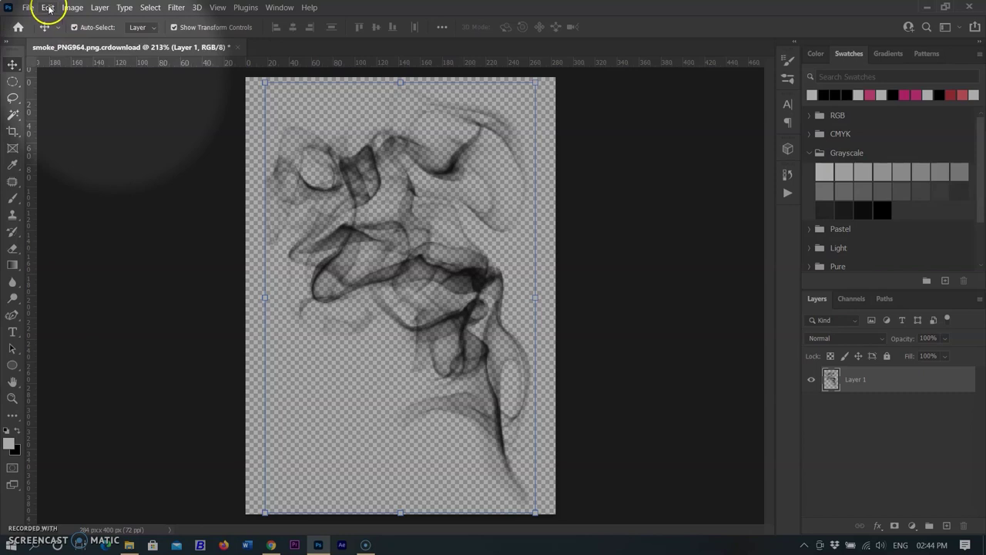
pyautogui.click(47, 7)
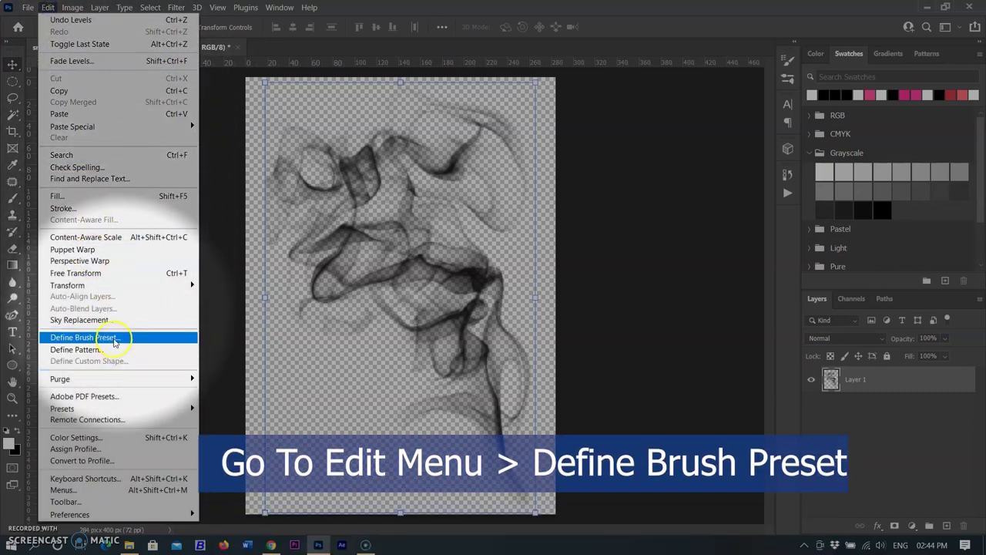
# - Define the smoke as a brush preset named smokebrush_1 and switch to the Brush tool
pyautogui.click(115, 338)
pyautogui.click(126, 333)
pyautogui.write('smokebr')
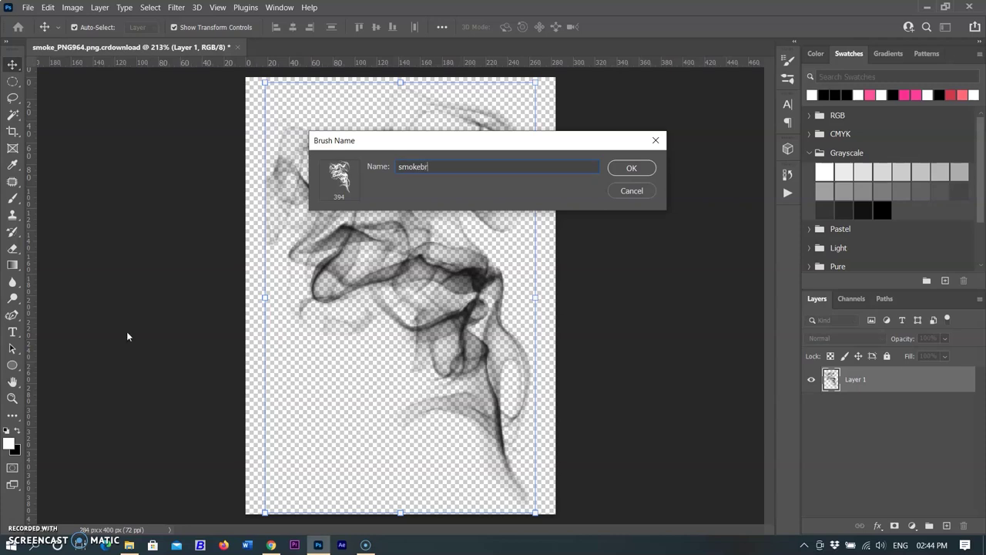
pyautogui.write('ush_1')
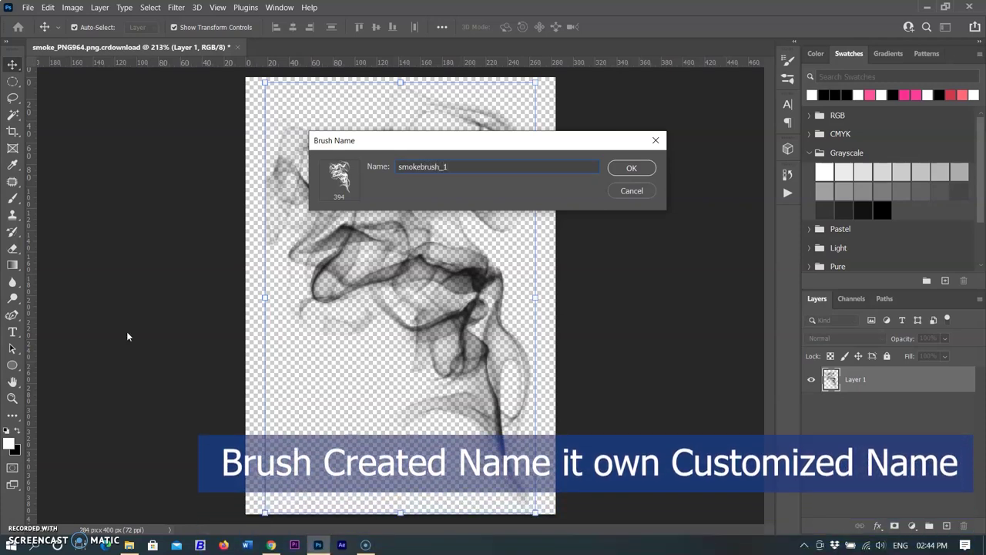
pyautogui.click(634, 169)
pyautogui.press('b')
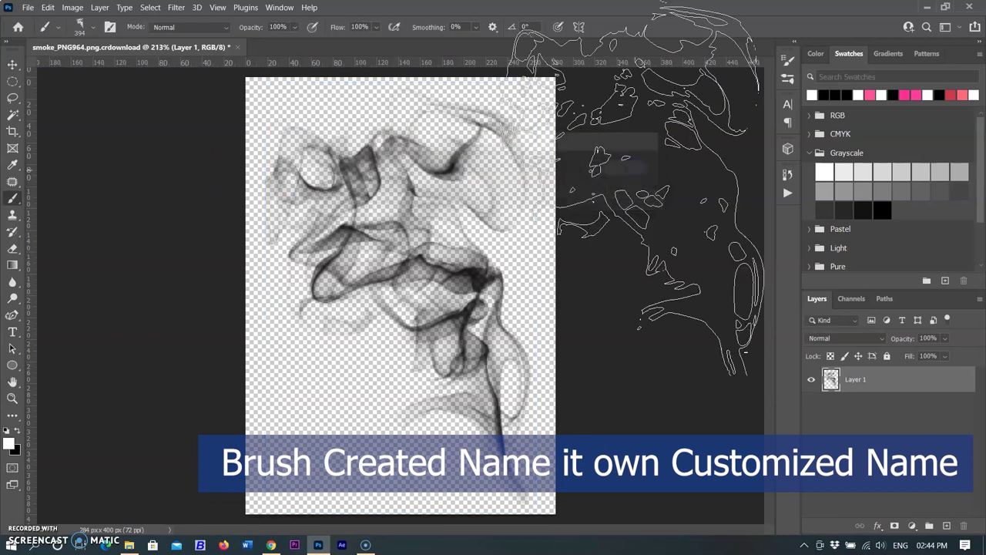
pyautogui.click(27, 7)
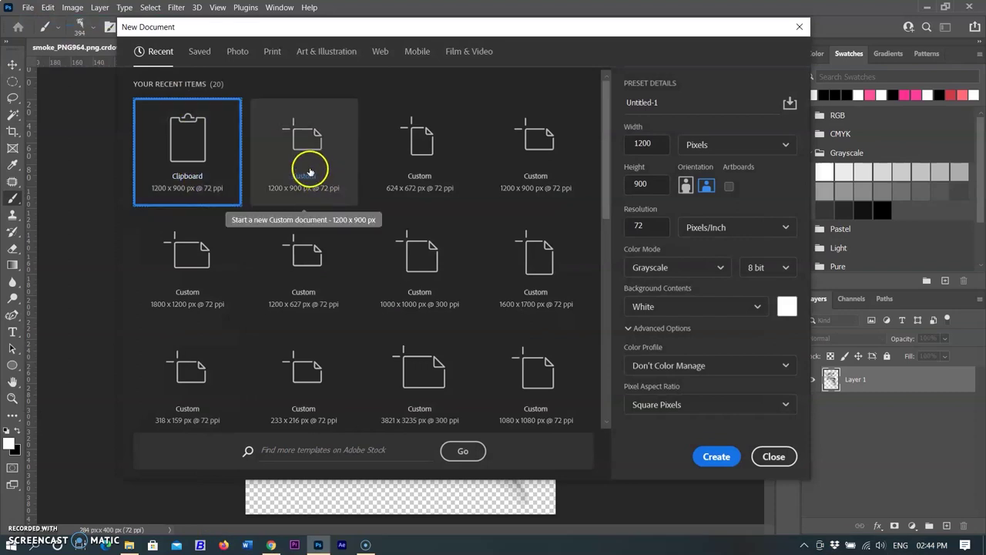
# - Create an 1800 x 1200 document and stamp one black smoke shape on Layer 1 at 100% opacity
pyautogui.click(203, 286)
pyautogui.click(717, 456)
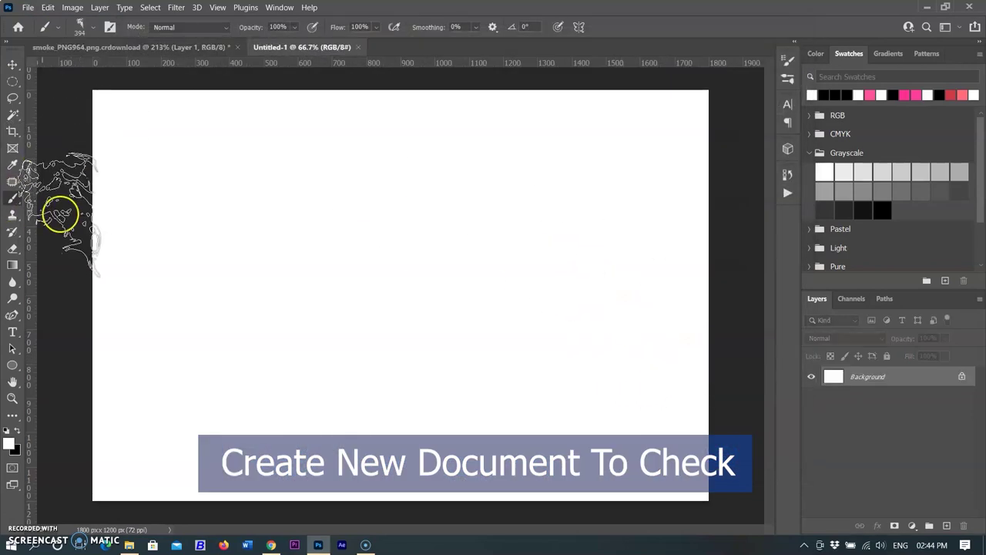
pyautogui.click(257, 229)
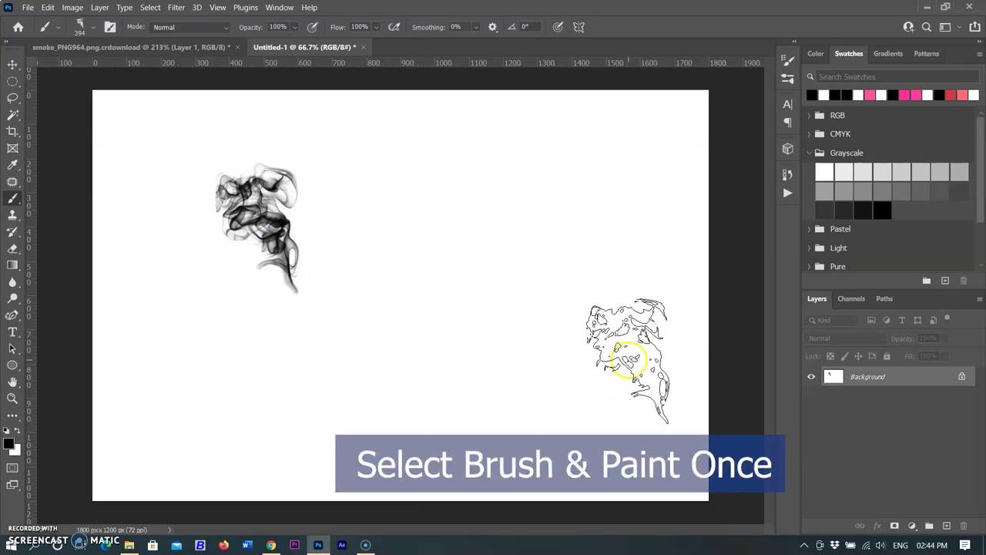
pyautogui.hotkey('ctrl', 'z')
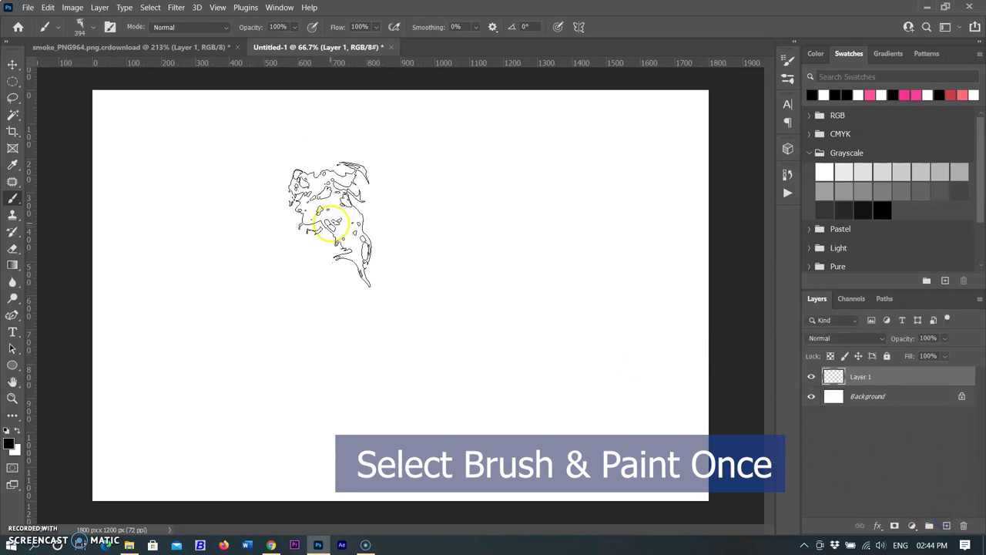
pyautogui.click(271, 214)
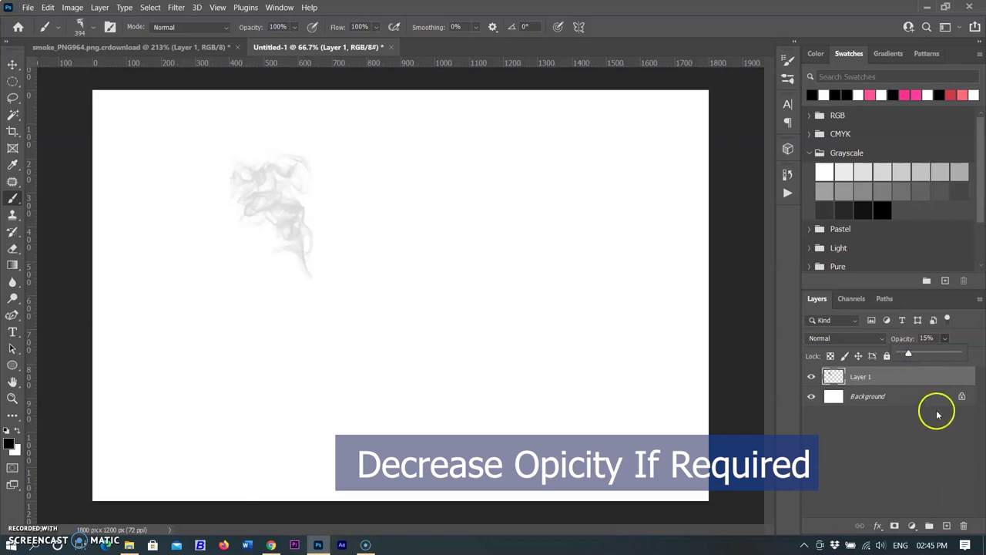
pyautogui.moveTo(929, 352); pyautogui.dragTo(982, 359)
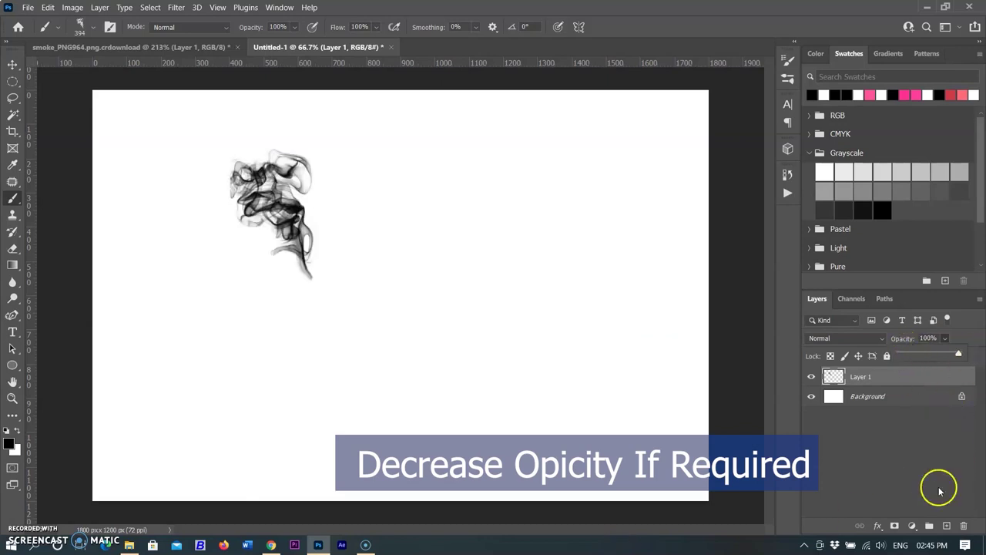
# - Add a black 000000 Solid Color fill layer and stamp a white smoke shape over it
pyautogui.click(912, 525)
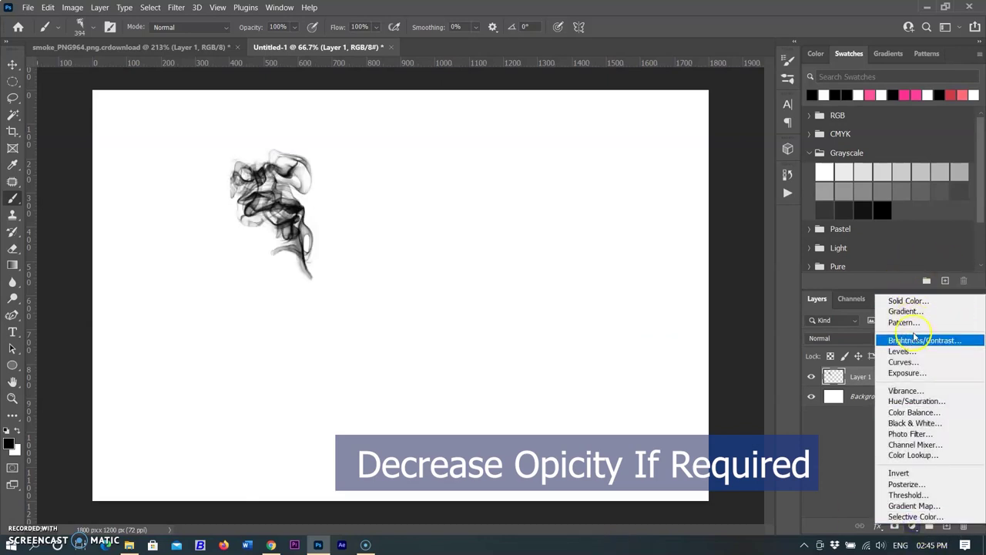
pyautogui.click(906, 301)
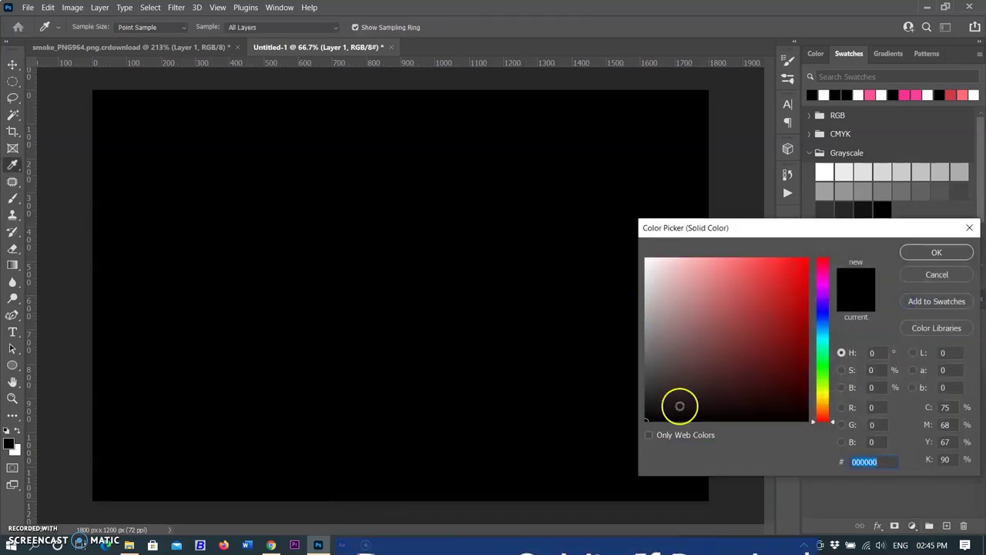
pyautogui.click(937, 253)
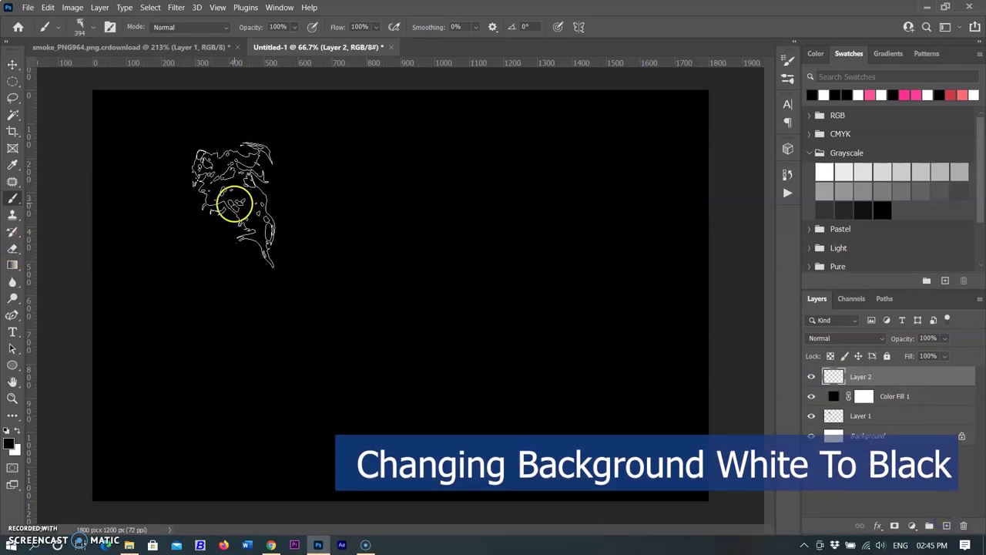
pyautogui.click(17, 429)
pyautogui.click(249, 212)
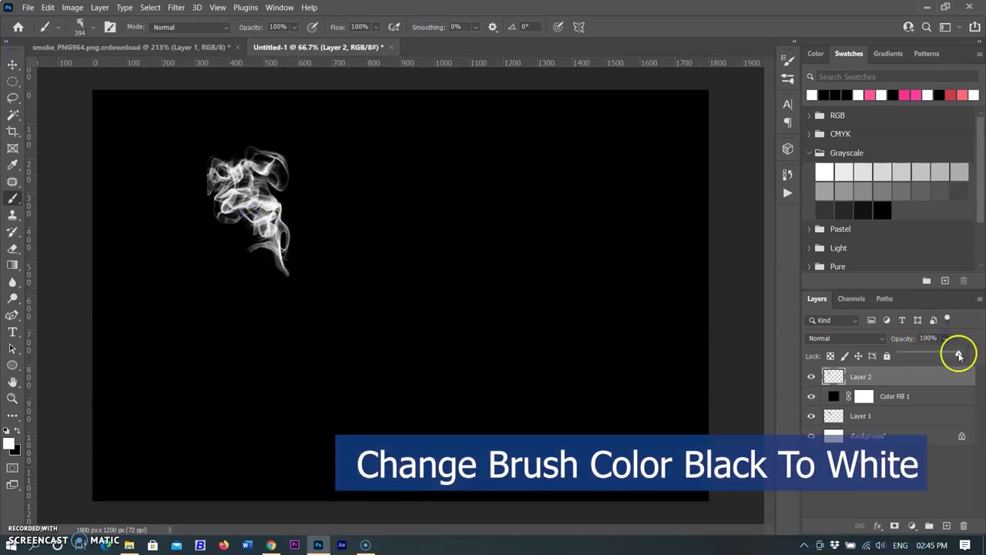
# - Adjust Layer 2 opacity, pick a gray colour, and stamp a gray smoke shape to the right
pyautogui.moveTo(925, 353); pyautogui.dragTo(929, 355)
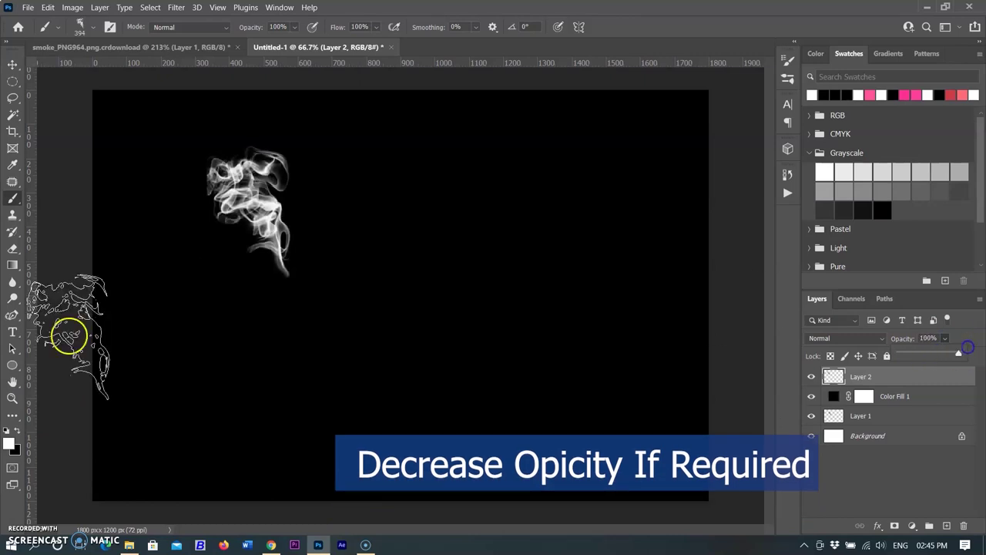
pyautogui.click(9, 442)
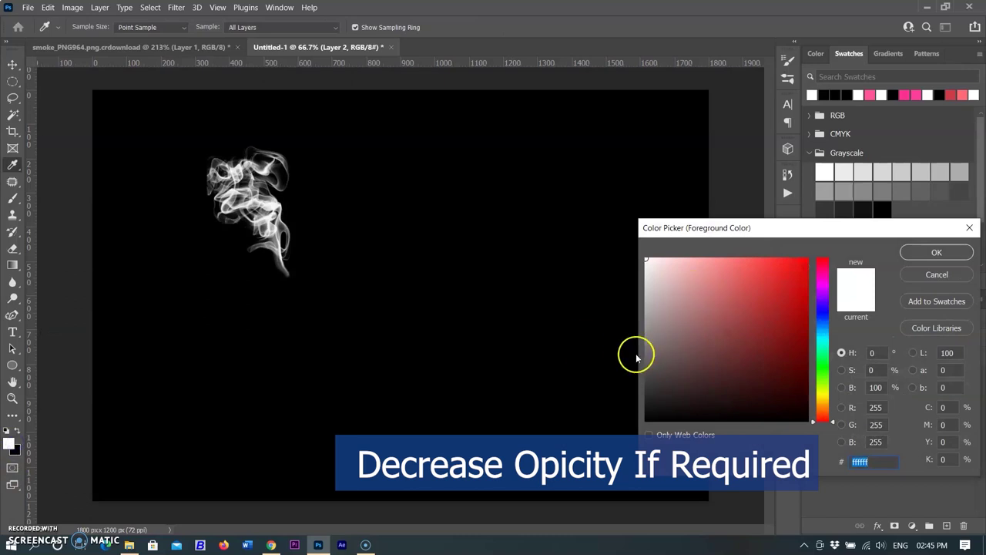
pyautogui.click(936, 252)
pyautogui.press('b')
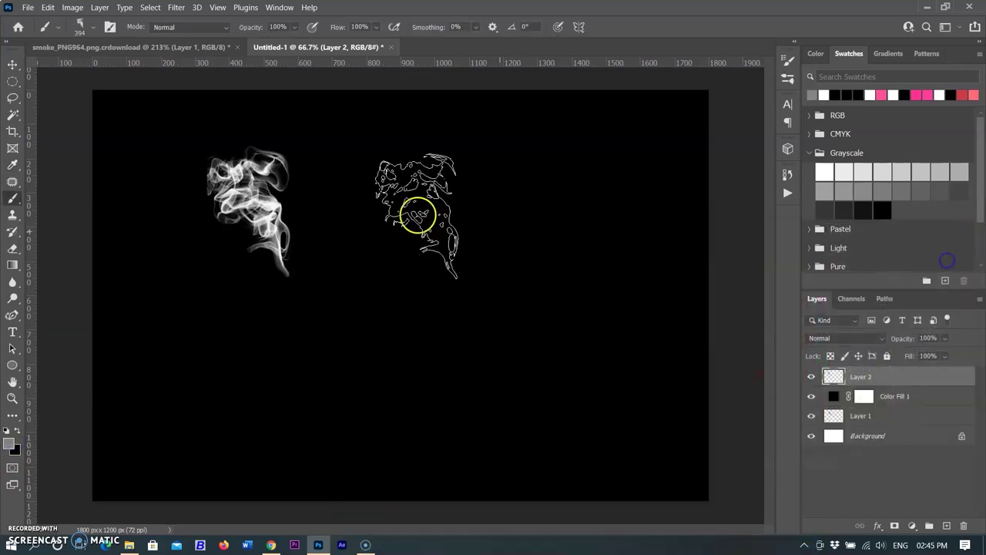
pyautogui.click(478, 217)
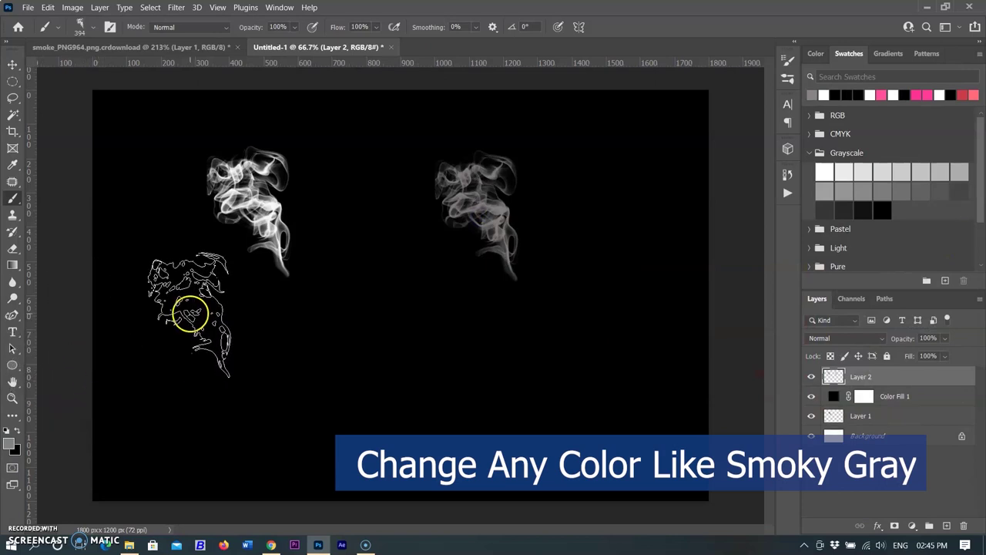
# - Open april14_045.jpg from the food images folder
pyautogui.click(28, 8)
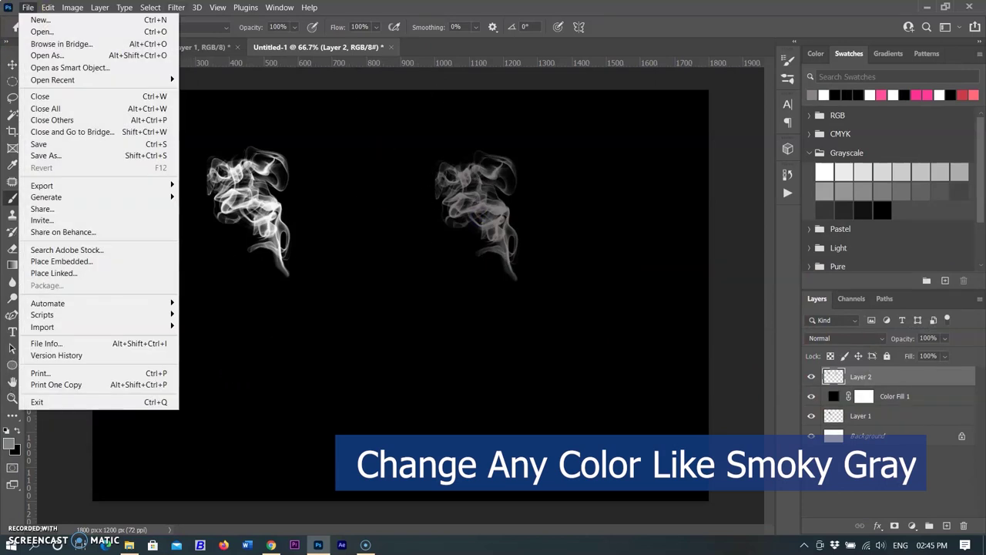
pyautogui.click(38, 31)
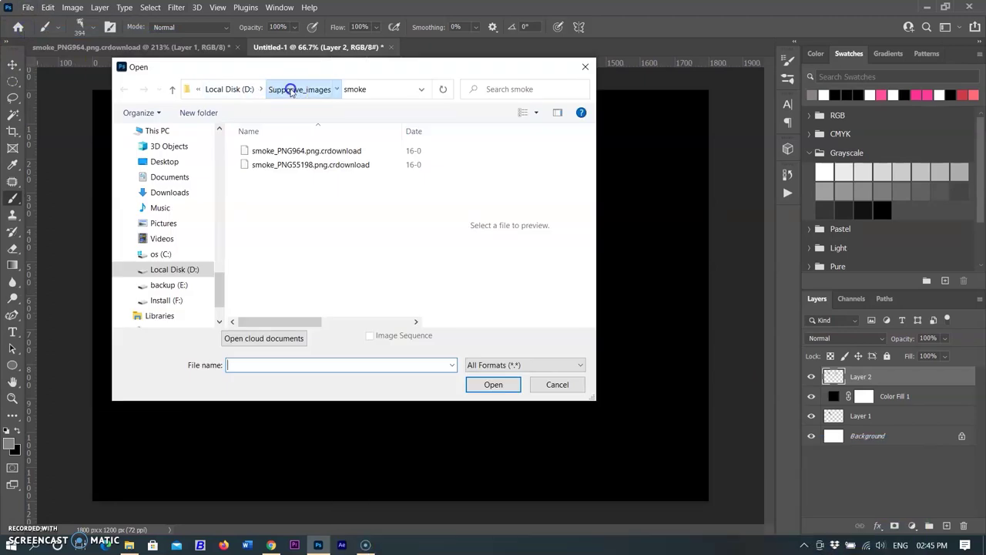
pyautogui.doubleClick(267, 191)
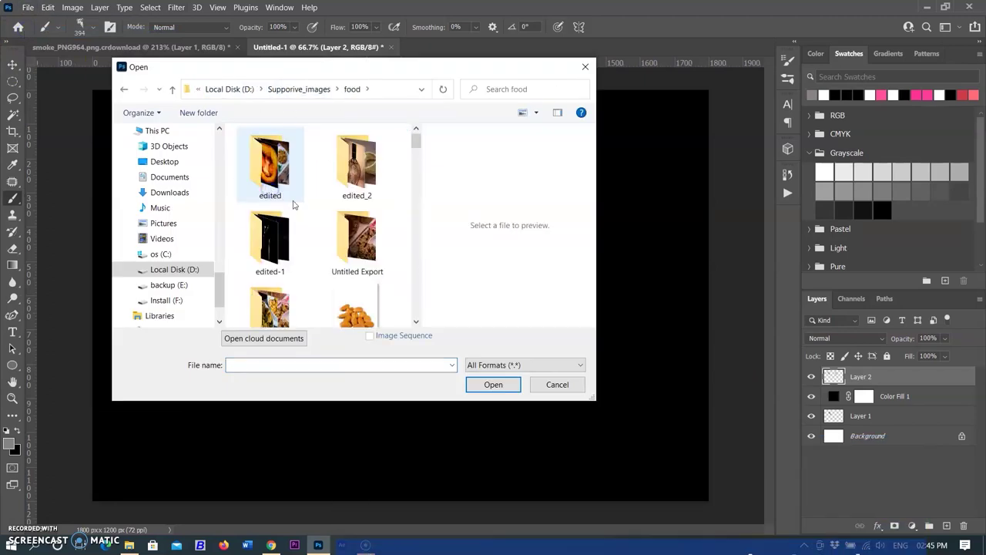
pyautogui.scroll(-2, 293, 204)
pyautogui.scroll(2, 352, 209)
pyautogui.scroll(-2, 366, 239)
pyautogui.scroll(-2, 367, 239)
pyautogui.scroll(-2, 367, 239)
pyautogui.scroll(-2, 368, 239)
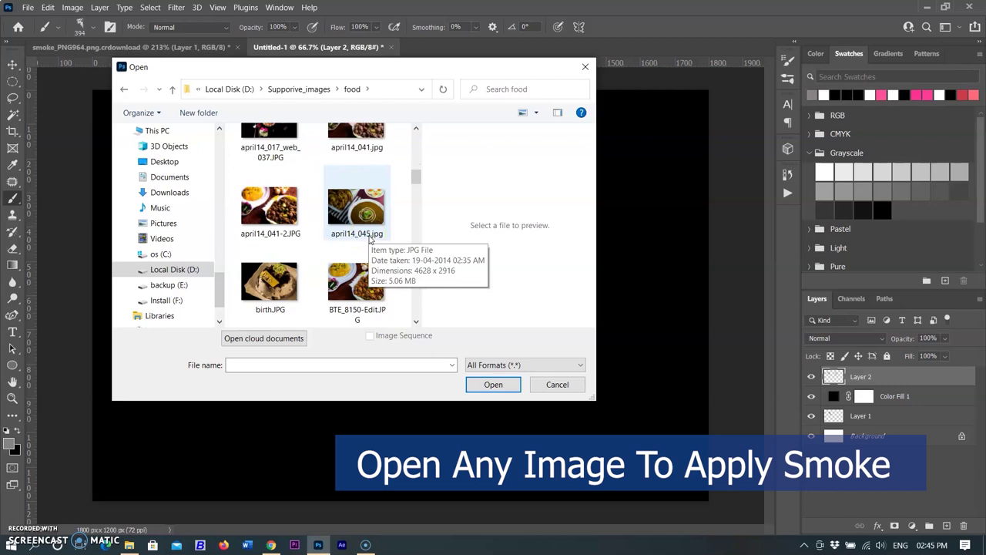
pyautogui.click(404, 240)
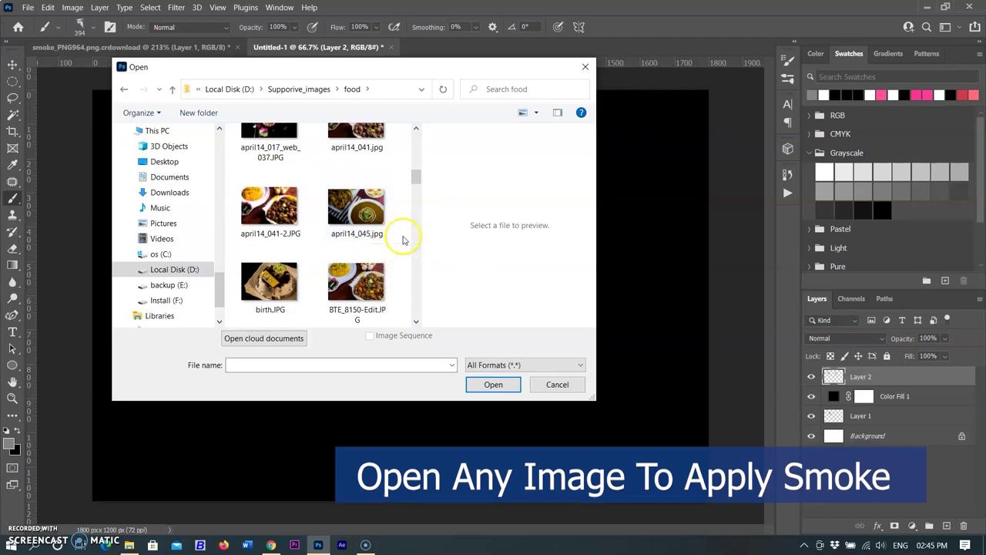
pyautogui.doubleClick(367, 220)
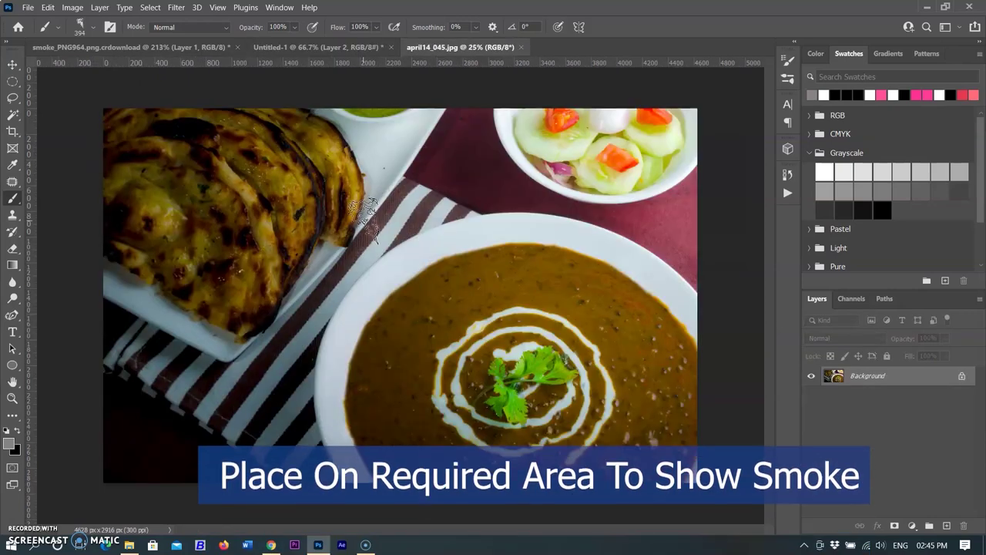
# - Enlarge the smoke brush to 2600 and stamp smoke rising from the soup bowl
pyautogui.click(435, 256)
pyautogui.moveTo(448, 300); pyautogui.dragTo(493, 308)
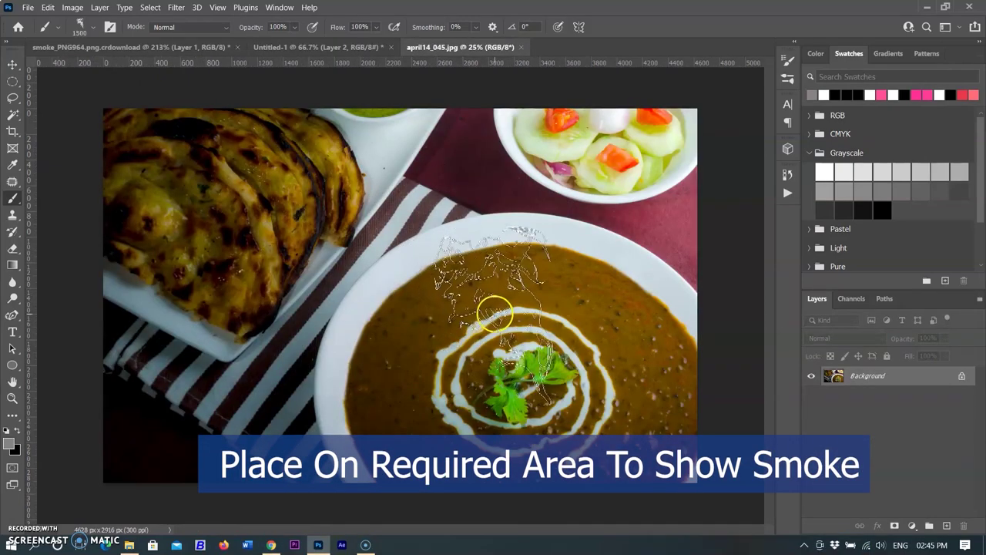
pyautogui.press(']')
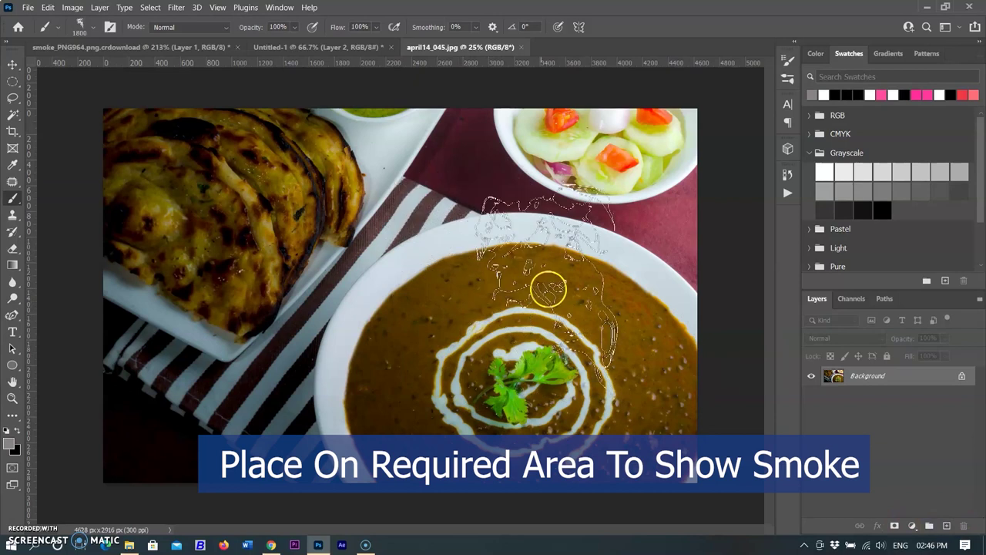
pyautogui.click(504, 276)
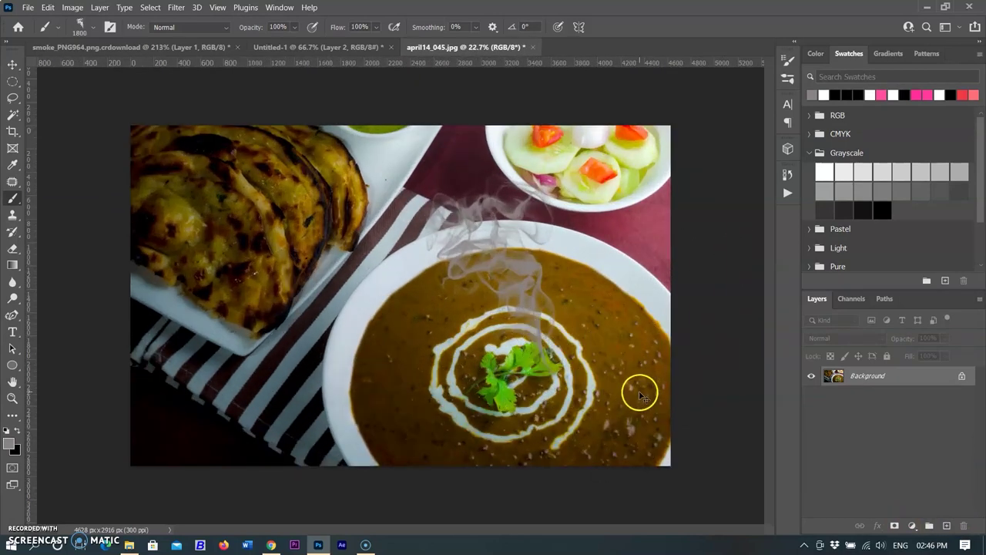
pyautogui.hotkey('ctrl', 'z')
pyautogui.press(']')
pyautogui.press(']')
pyautogui.press(']')
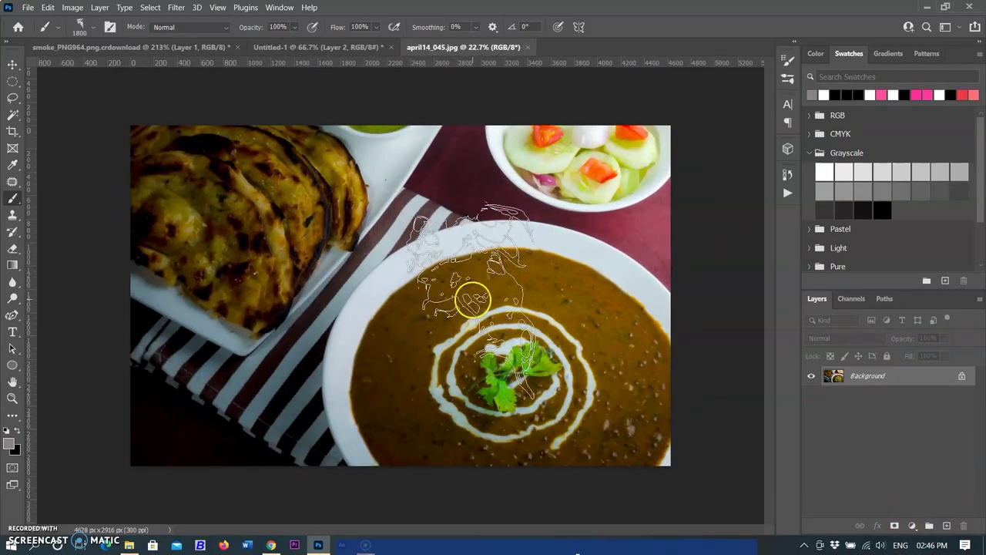
pyautogui.rightClick(468, 275)
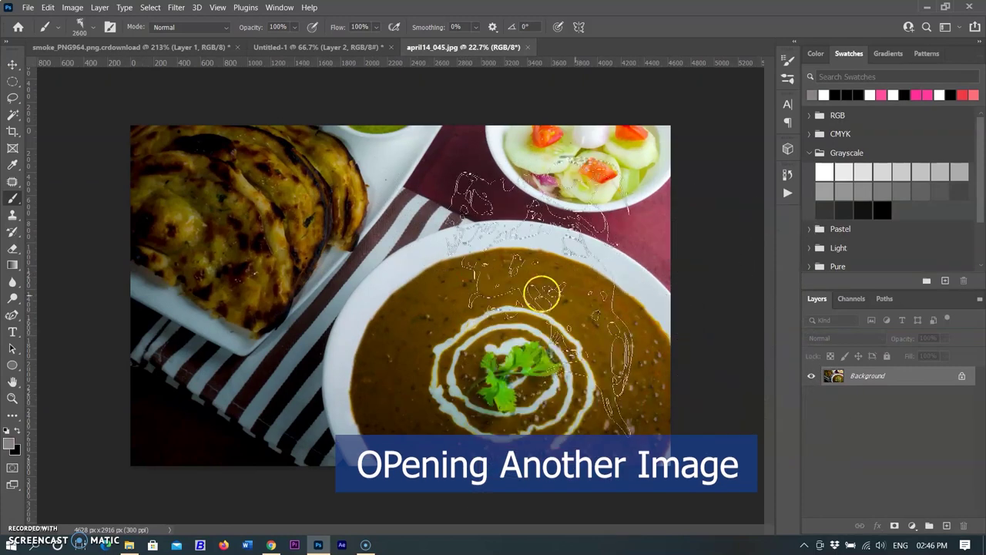
pyautogui.click(468, 275)
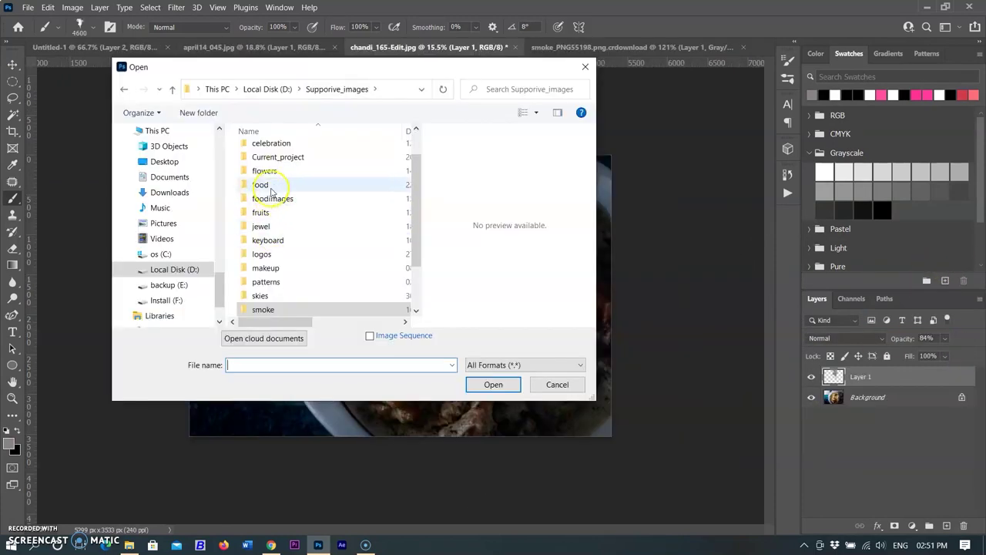
# - Open dec_02.jpg from the food folder and paste the smoke in as a new layer
pyautogui.doubleClick(279, 189)
pyautogui.scroll(-3, 319, 257)
pyautogui.scroll(-3, 322, 252)
pyautogui.scroll(-3, 322, 253)
pyautogui.scroll(-3, 322, 253)
pyautogui.scroll(-3, 324, 254)
pyautogui.scroll(-3, 325, 254)
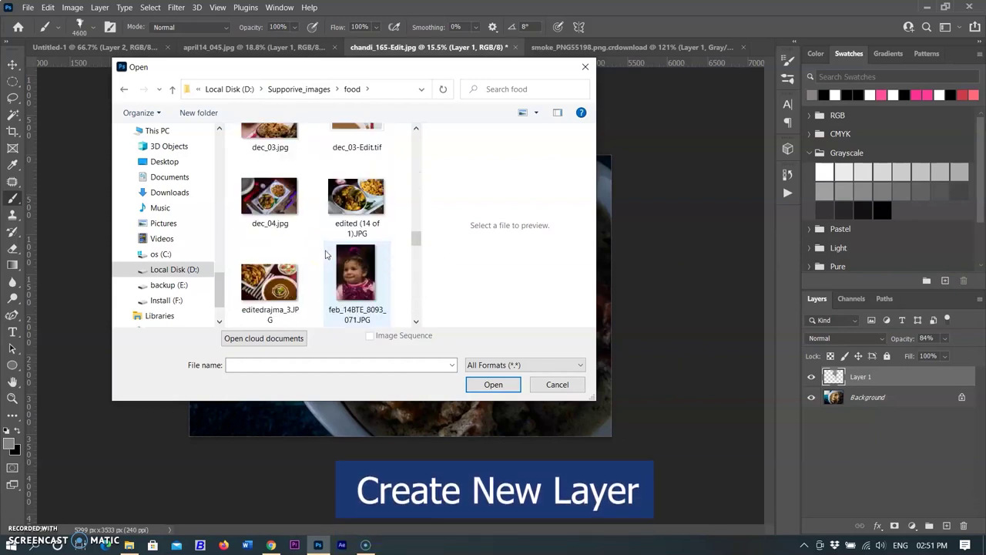
pyautogui.scroll(2, 325, 255)
pyautogui.click(266, 135)
pyautogui.doubleClick(356, 148)
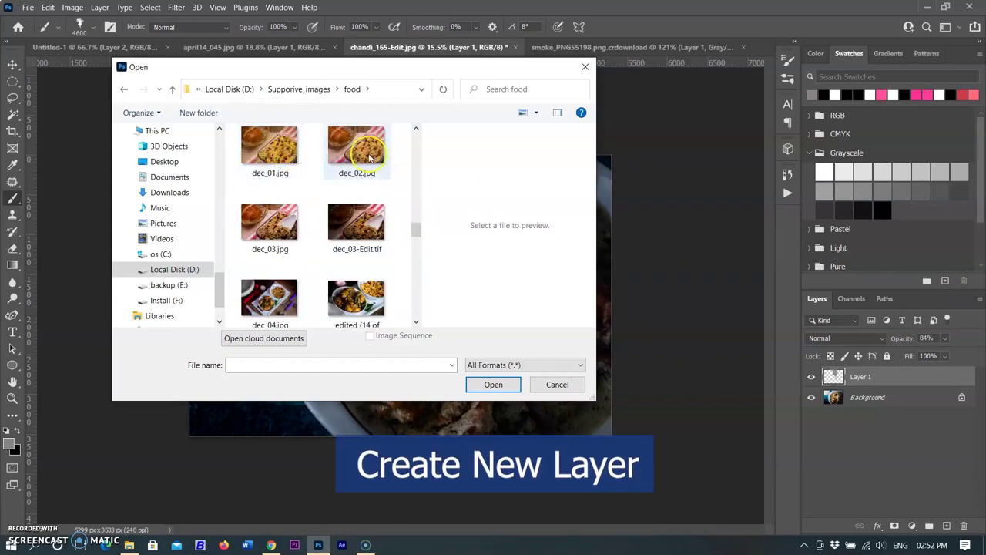
pyautogui.hotkey('ctrl', 'v')
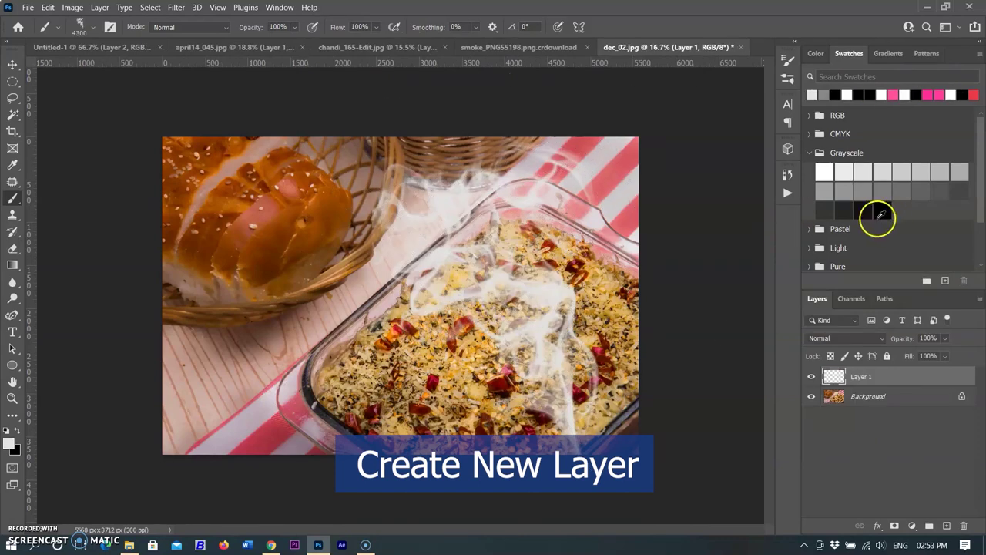
# - Skew the pasted smoke by its corners and fade Layer 1 to 75% opacity
pyautogui.hotkey('ctrl', 't')
pyautogui.rightClick(558, 208)
pyautogui.click(575, 270)
pyautogui.moveTo(378, 137); pyautogui.dragTo(393, 117)
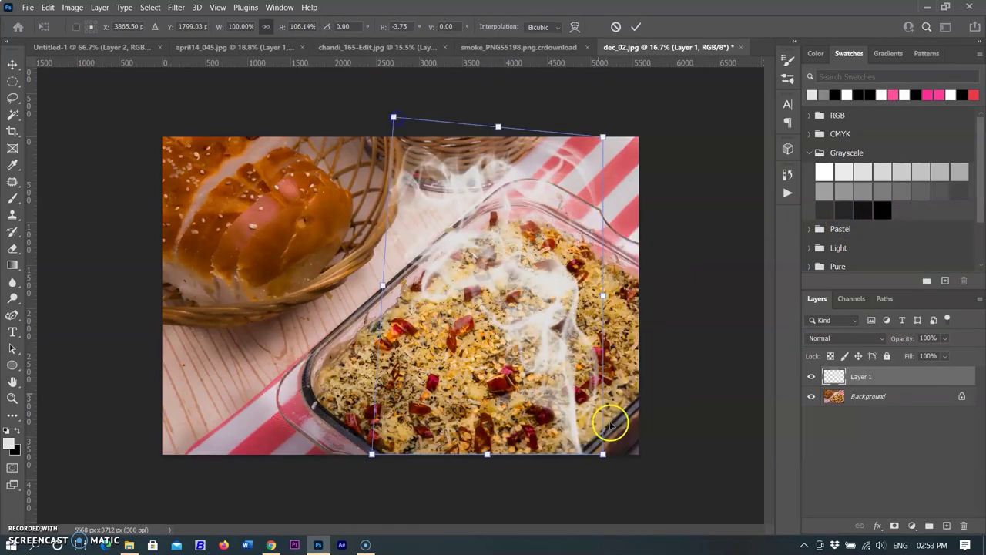
pyautogui.moveTo(561, 451); pyautogui.dragTo(505, 455)
pyautogui.moveTo(386, 115); pyautogui.dragTo(346, 121)
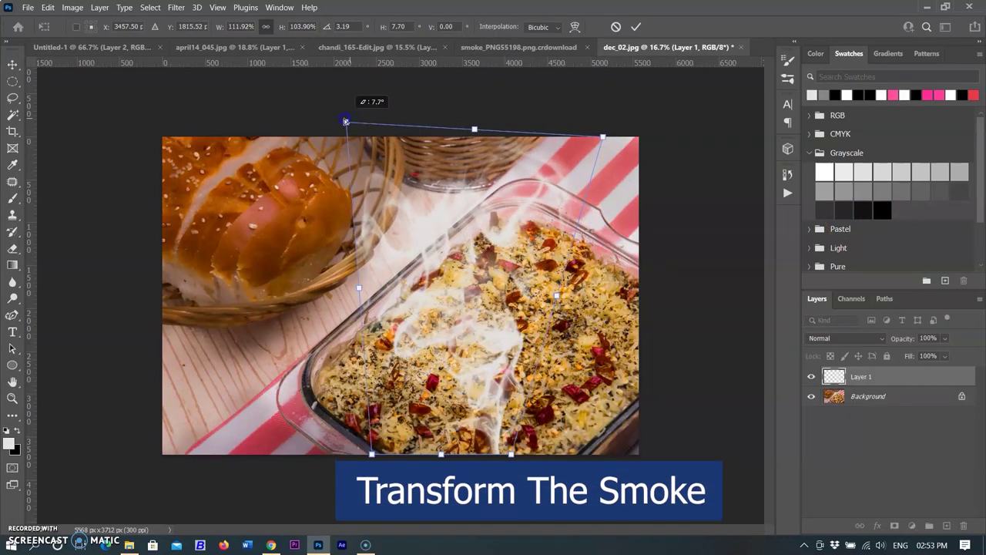
pyautogui.moveTo(602, 136); pyautogui.dragTo(605, 126)
pyautogui.click(635, 27)
pyautogui.click(944, 338)
pyautogui.moveTo(963, 356); pyautogui.dragTo(934, 356)
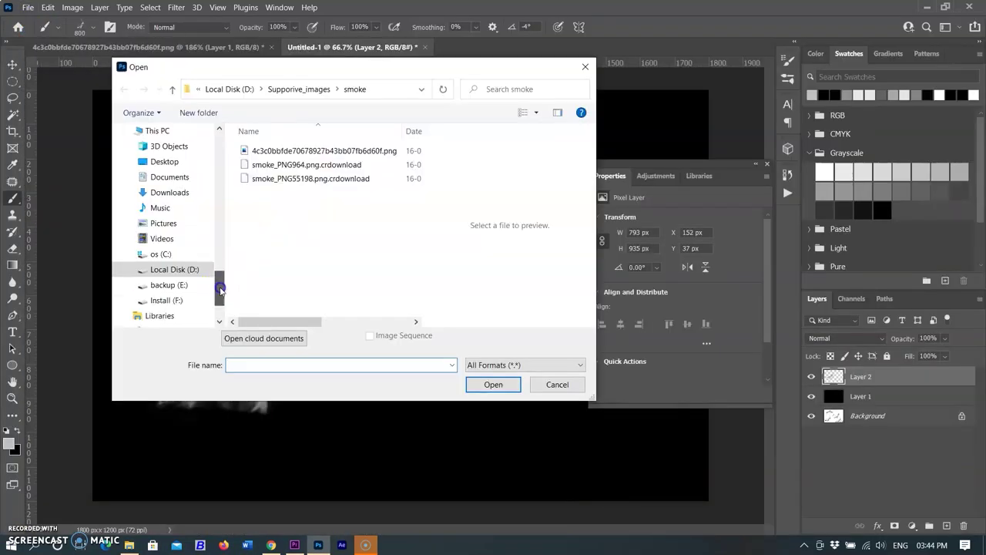
# - Open edited.JPG, the olive-oil bottle image, from the food images folder on drive D:
pyautogui.click(174, 269)
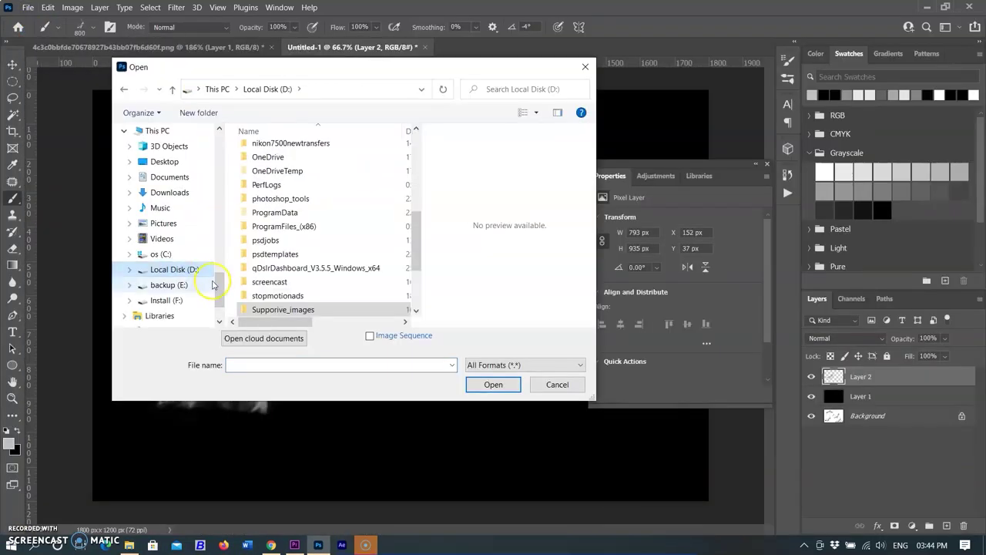
pyautogui.scroll(5, 177, 262)
pyautogui.click(177, 257)
pyautogui.click(269, 147)
pyautogui.doubleClick(269, 216)
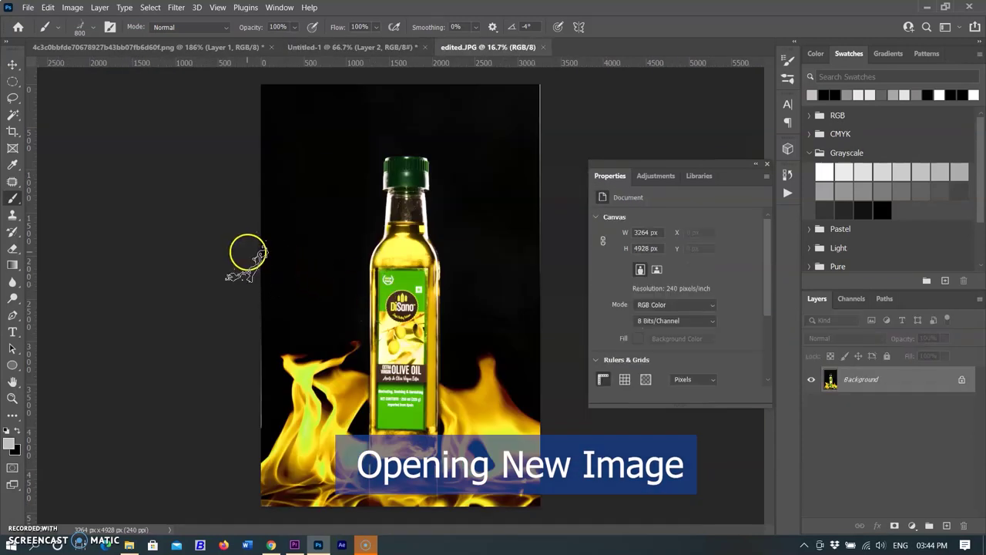
# - Pick a larger smoke brush preset and stamp white smoke left of the bottle on a new Layer 1
pyautogui.press(']')
pyautogui.press(']')
pyautogui.press(']')
pyautogui.press(']')
pyautogui.rightClick(327, 318)
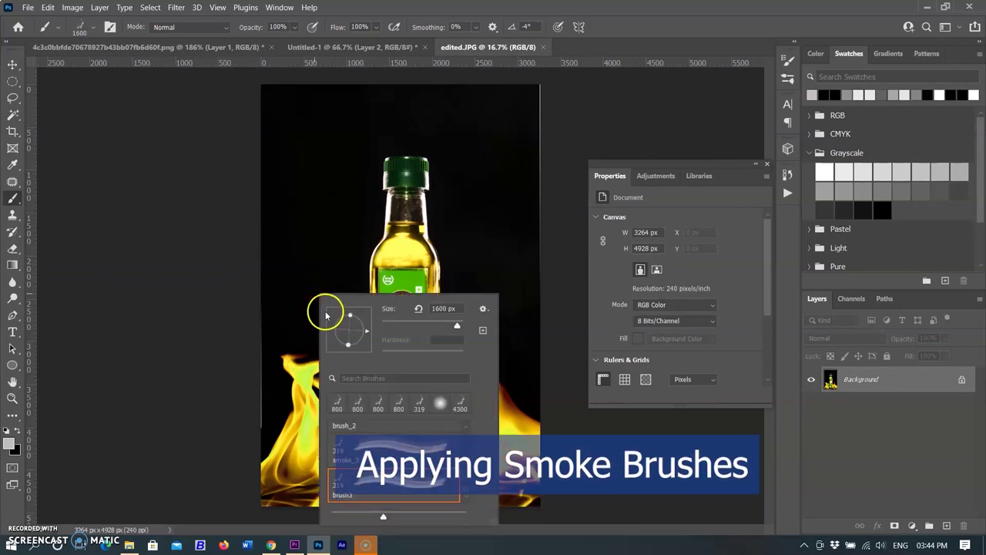
pyautogui.click(319, 308)
pyautogui.moveTo(314, 297); pyautogui.dragTo(326, 314)
pyautogui.hotkey('ctrl', 'z')
pyautogui.click(946, 526)
pyautogui.click(305, 323)
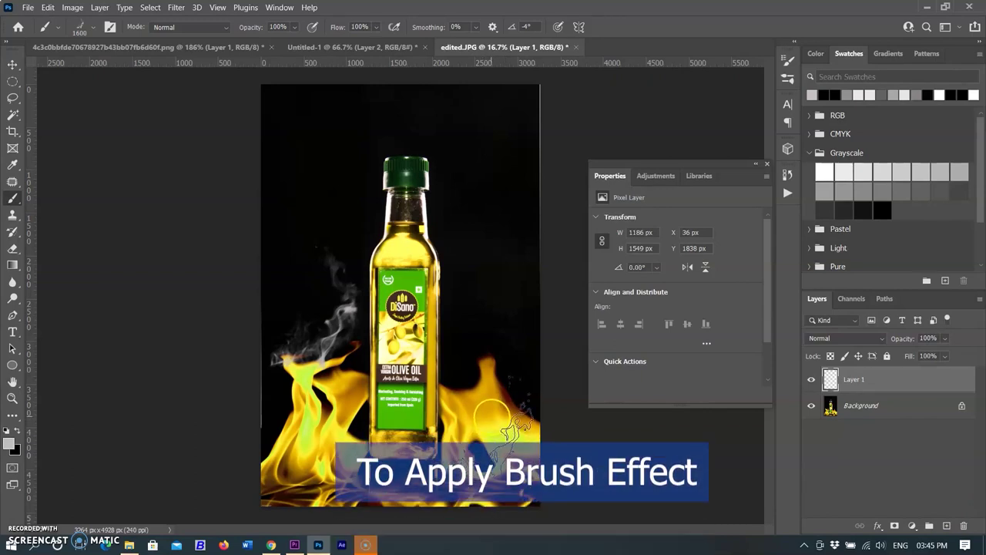
# - Rotate the smoke brush tip to 11°, enlarge it to 2000 px, and paint smoke right of the bottle
pyautogui.rightClick(459, 334)
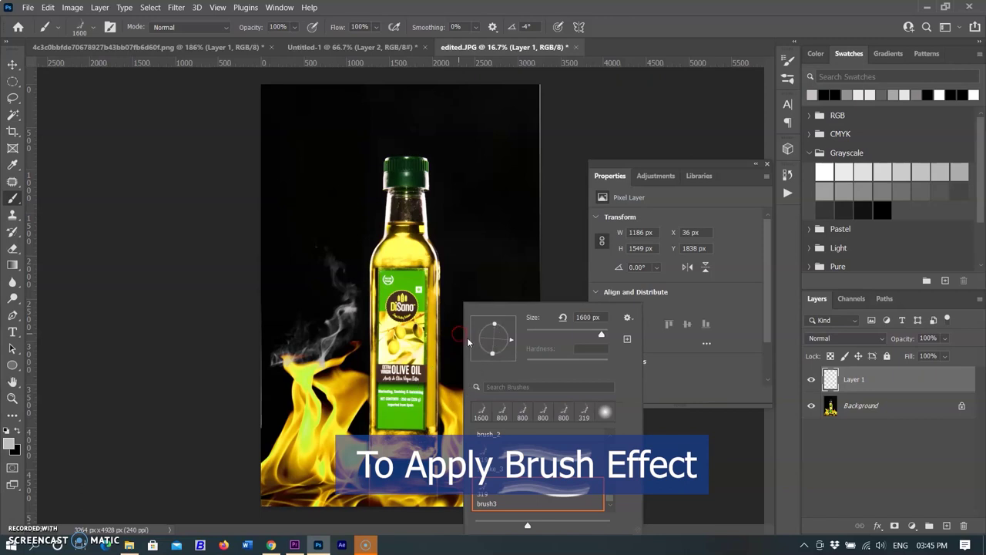
pyautogui.click(507, 333)
pyautogui.moveTo(507, 348); pyautogui.dragTo(511, 335)
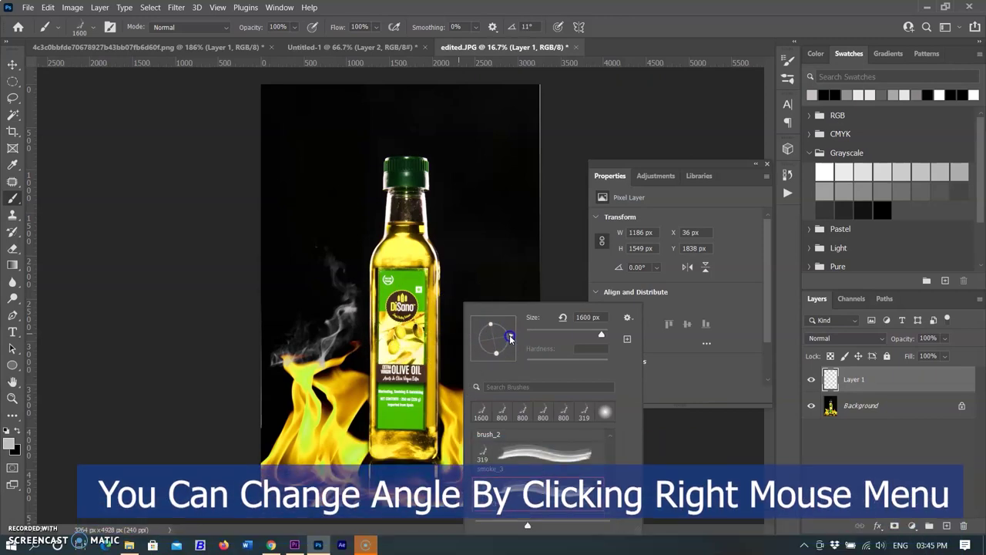
pyautogui.click(697, 375)
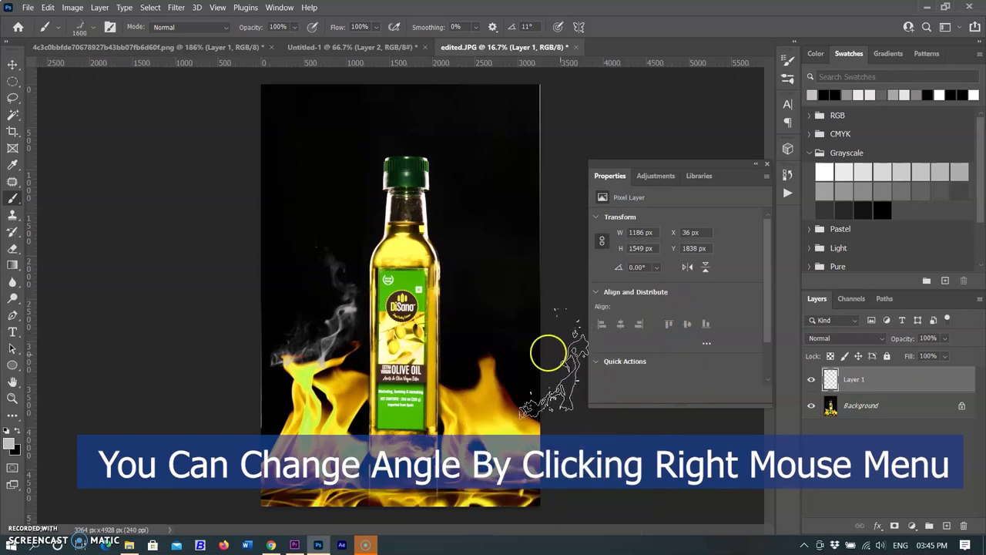
pyautogui.press(']')
pyautogui.press(']')
pyautogui.press(']')
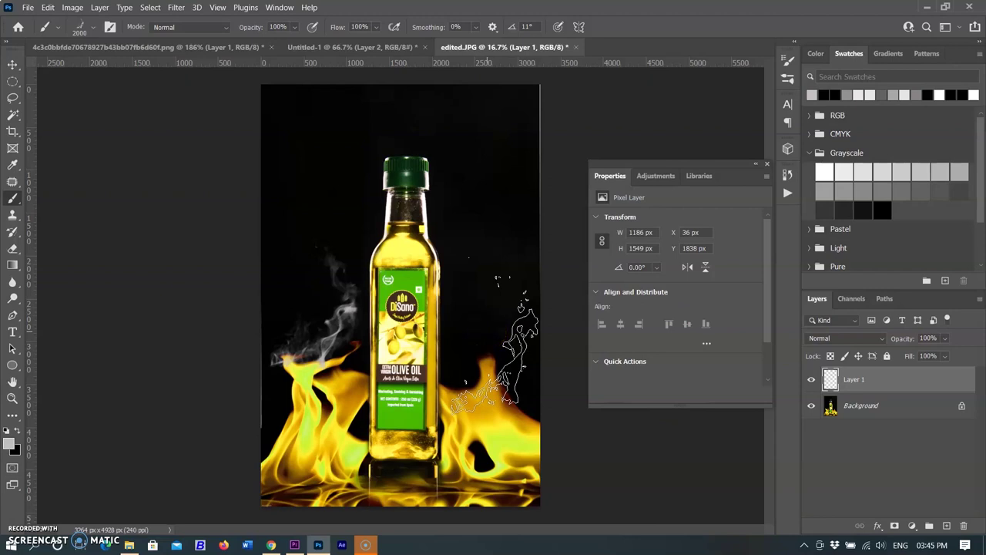
pyautogui.click(484, 322)
pyautogui.moveTo(484, 323); pyautogui.dragTo(533, 394)
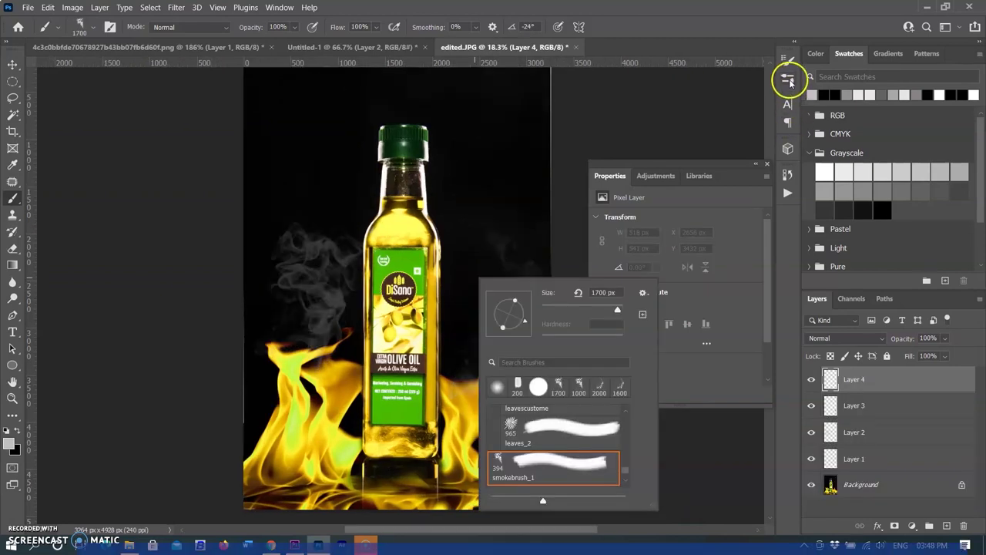
# - In Brush Settings, choose smoke tip 544 at 40% spacing, then undo a trial stamp right of the bottle
pyautogui.click(787, 79)
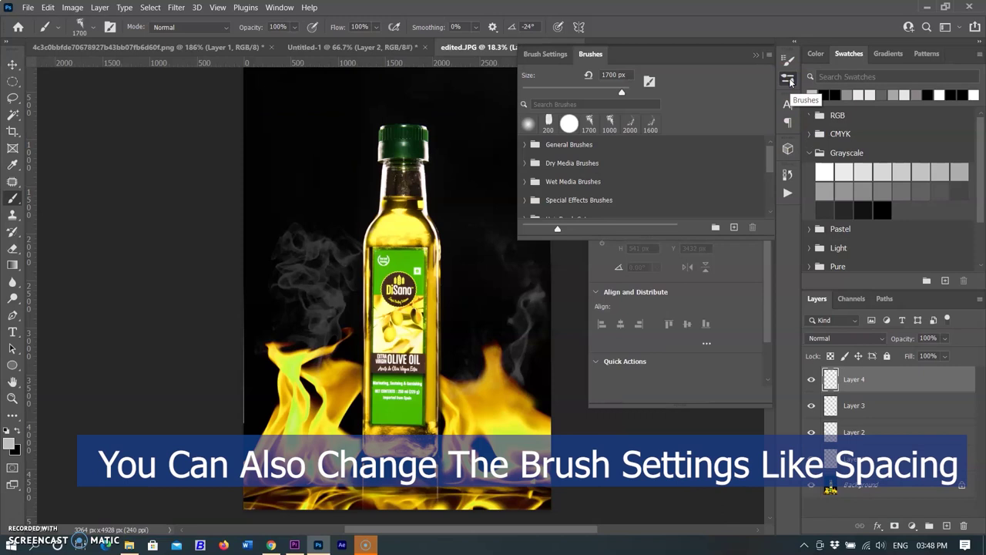
pyautogui.click(543, 55)
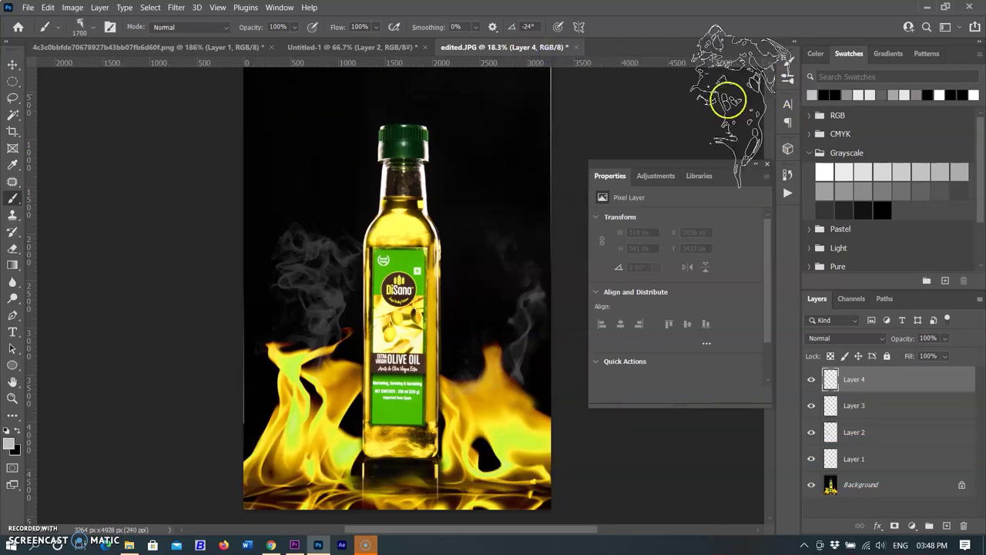
pyautogui.click(787, 80)
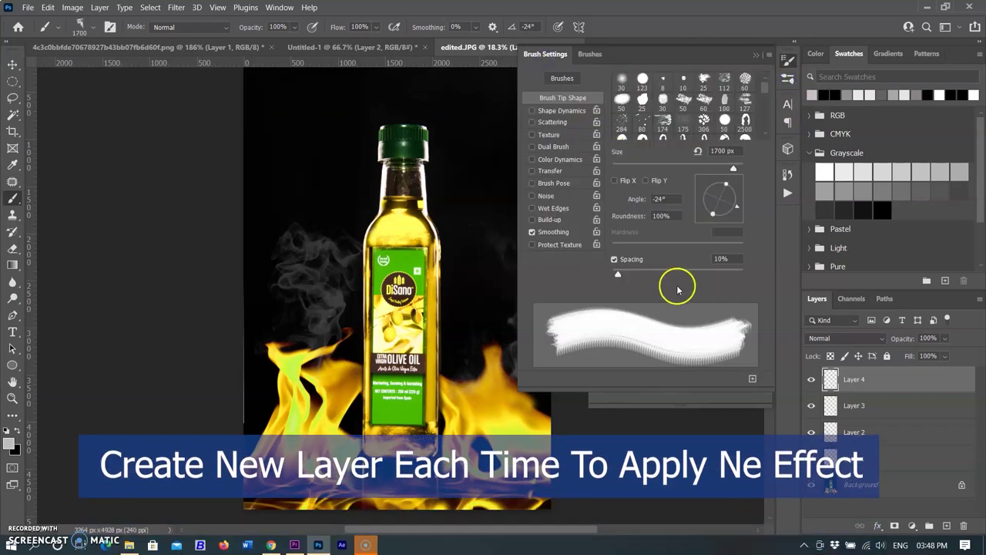
pyautogui.scroll(-3, 732, 131)
pyautogui.scroll(-3, 759, 131)
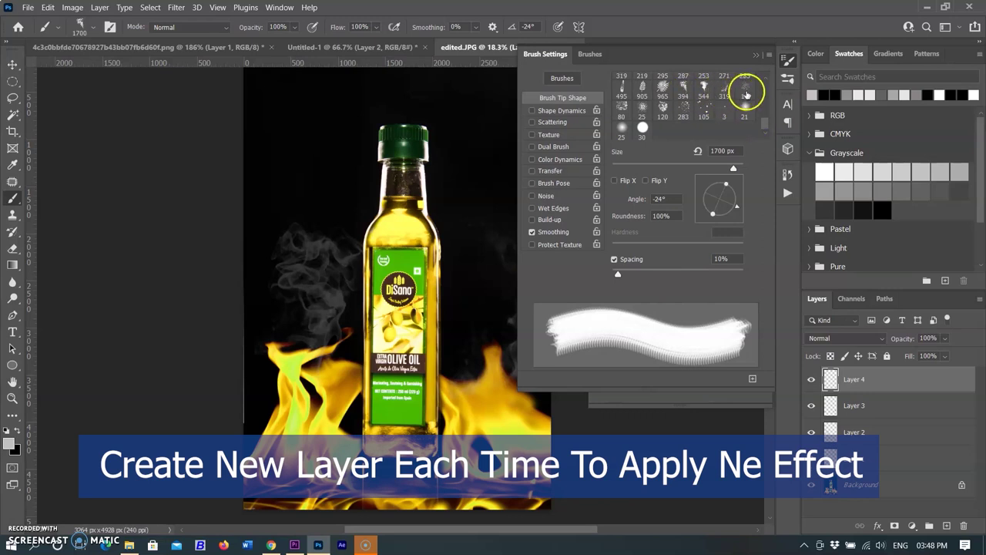
pyautogui.click(703, 91)
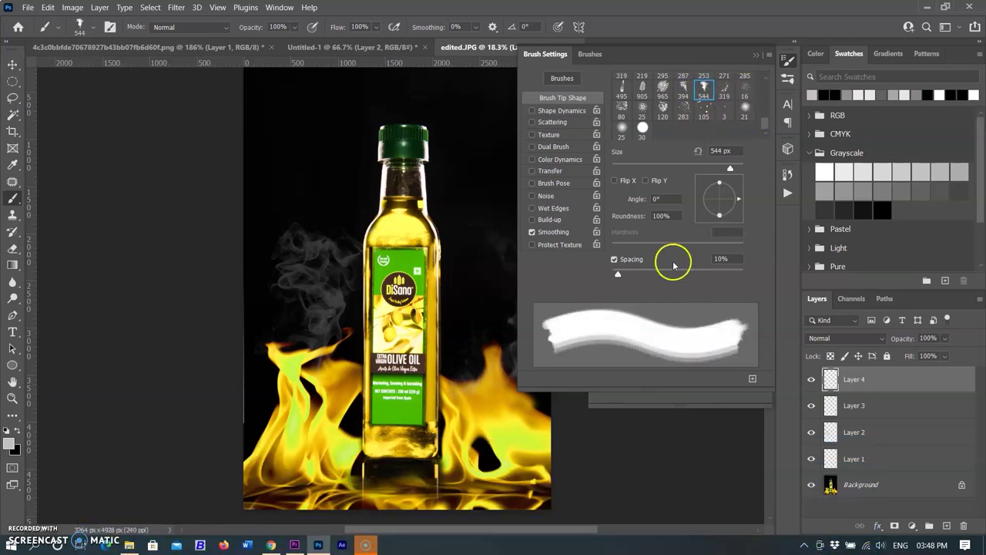
pyautogui.moveTo(624, 275); pyautogui.dragTo(638, 277)
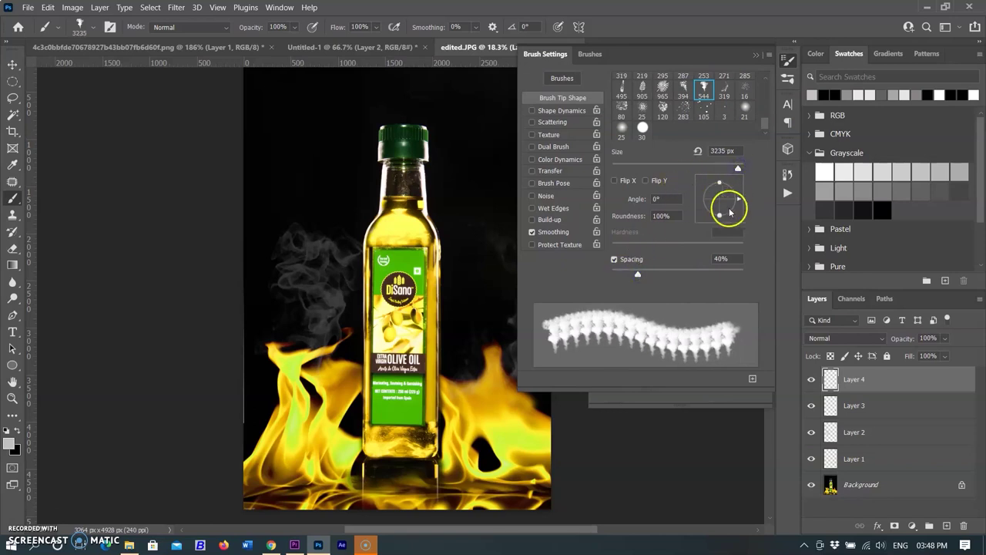
pyautogui.click(756, 57)
pyautogui.click(497, 322)
pyautogui.hotkey('ctrl', 'z')
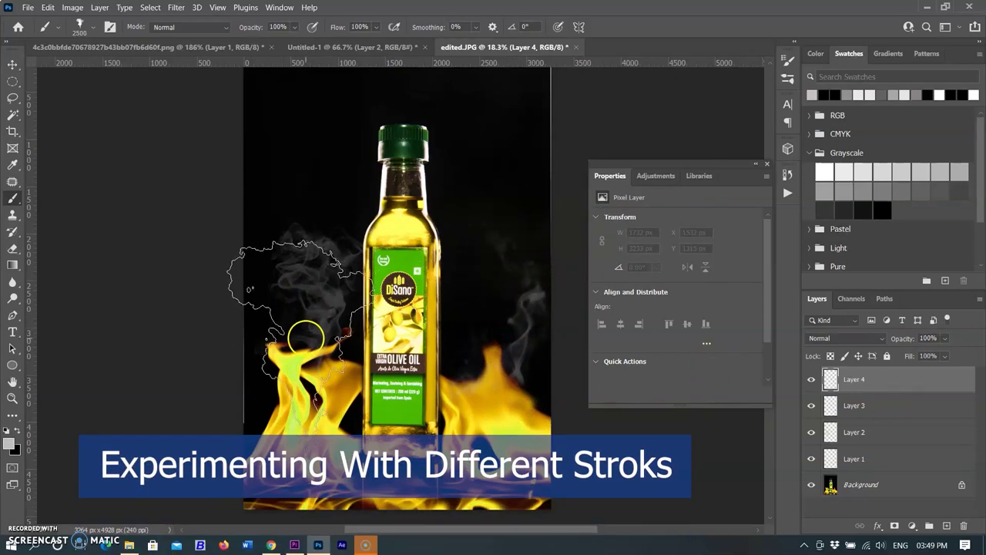
# - Stamp grey smoke left of the bottle at 64% Layer 4 opacity, hiding Layers 1 and 2
pyautogui.click(309, 329)
pyautogui.moveTo(944, 339); pyautogui.dragTo(939, 355)
pyautogui.click(811, 432)
pyautogui.click(811, 459)
pyautogui.press(']')
pyautogui.press(']')
pyautogui.press(']')
pyautogui.press(']')
pyautogui.press(']')
pyautogui.press(']')
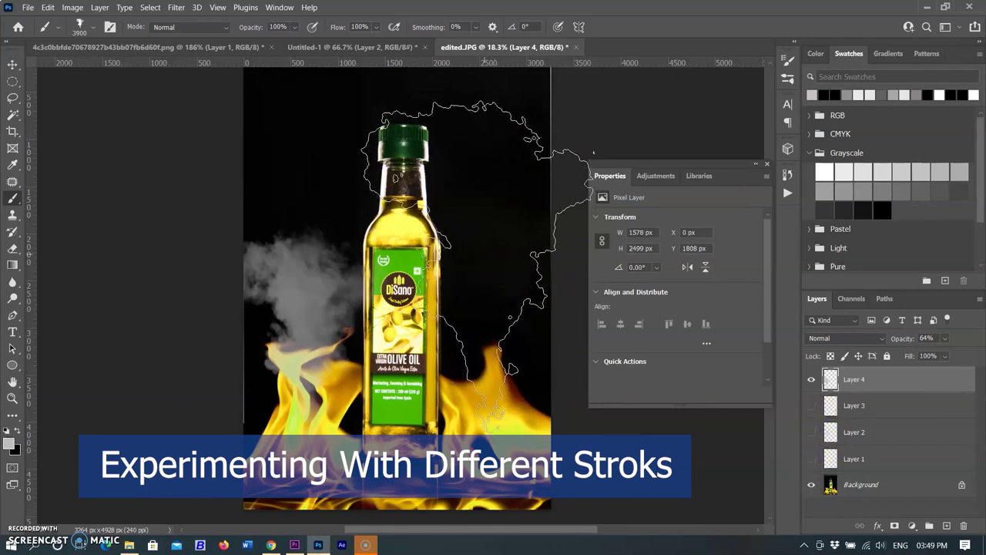
# - Stamp a large 3900 px smoke cloud around the bottle, erase it off the bottle, and add Layer 5
pyautogui.click(480, 265)
pyautogui.click(541, 404)
pyautogui.hotkey('ctrl', 'z')
pyautogui.hotkey('ctrl', 'z')
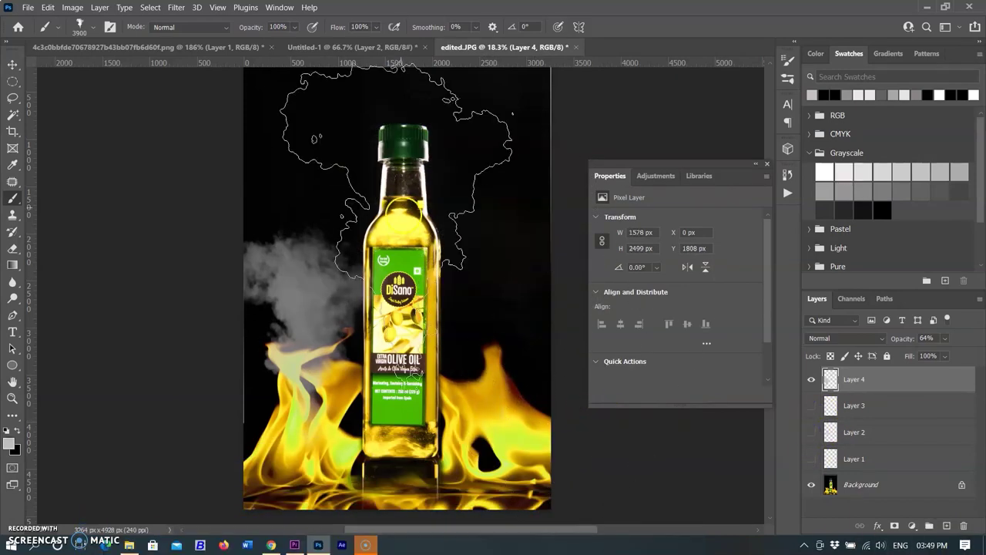
pyautogui.click(402, 258)
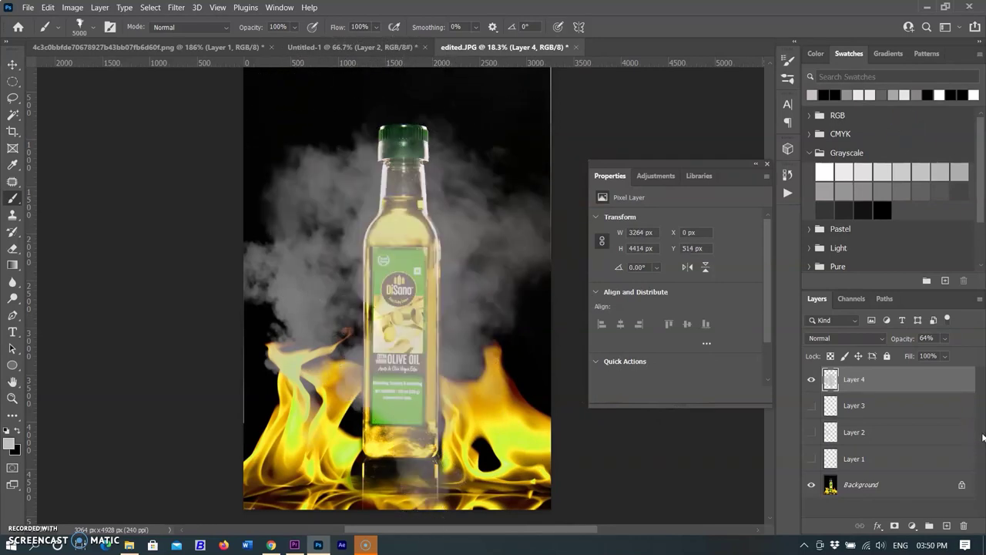
pyautogui.click(13, 248)
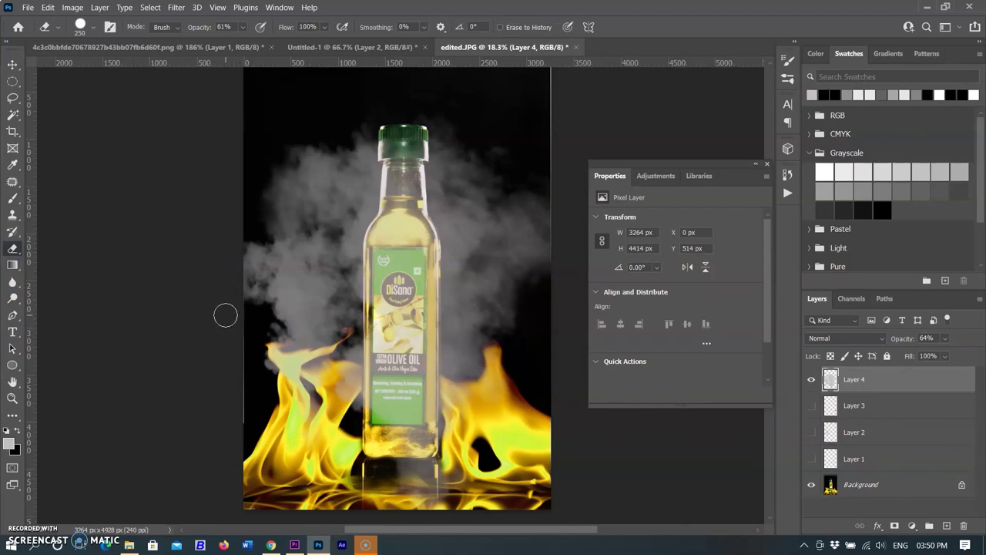
pyautogui.moveTo(393, 416); pyautogui.dragTo(451, 264)
pyautogui.click(946, 526)
# - Stamp a large smoke cloud on Layer 5 and set the layer opacity to 53%
pyautogui.press('b')
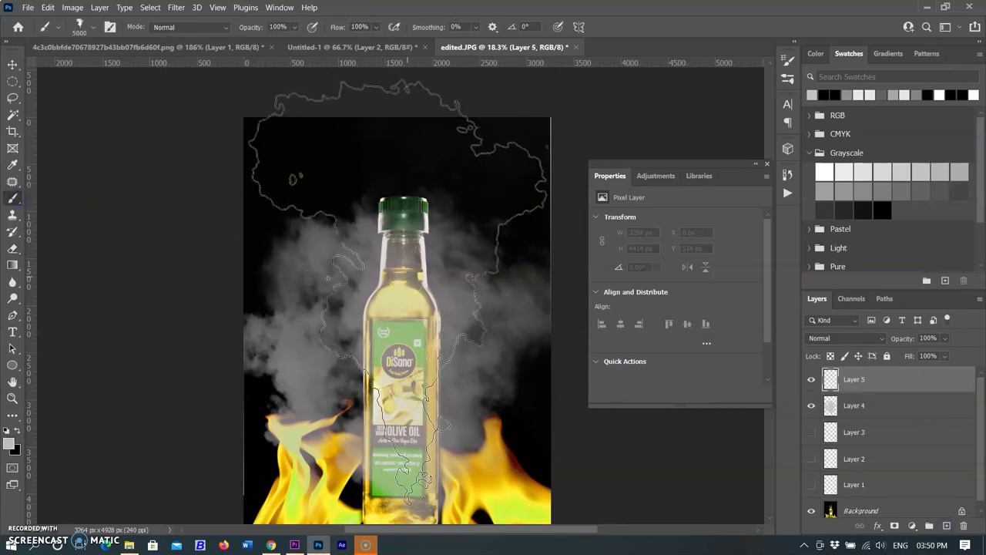
pyautogui.click(397, 292)
pyautogui.moveTo(944, 338); pyautogui.dragTo(917, 363)
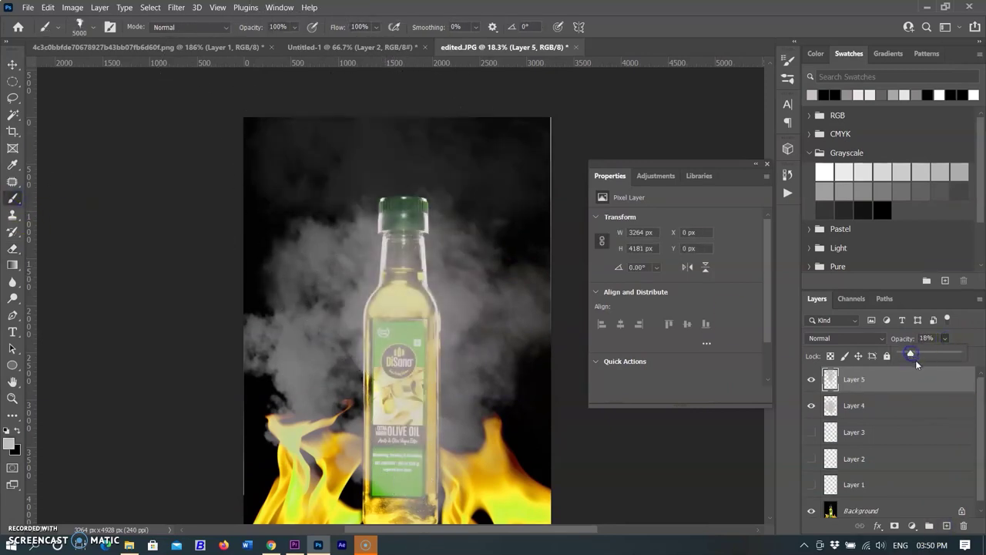
pyautogui.press('e')
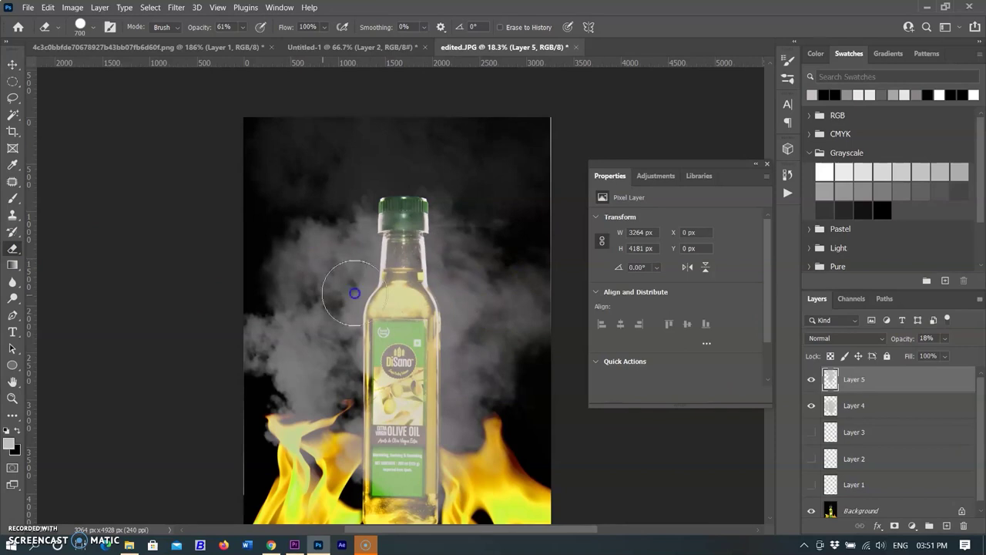
pyautogui.hotkey('ctrl', '-')
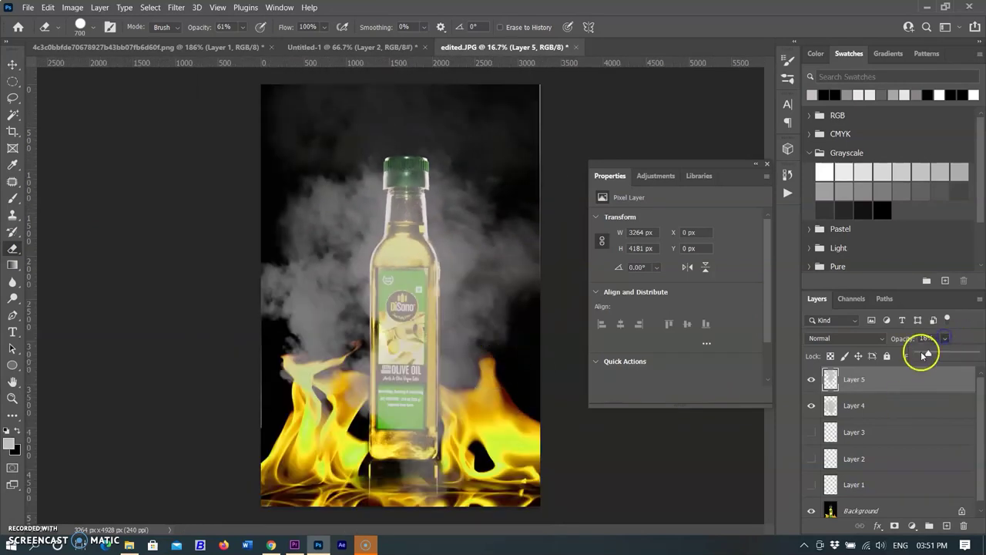
pyautogui.moveTo(924, 354); pyautogui.dragTo(943, 354)
# - Erase Layer 5's smoke off the bottle neck and label with a full-strength soft round eraser
pyautogui.press('0')
pyautogui.moveTo(362, 171); pyautogui.dragTo(409, 204)
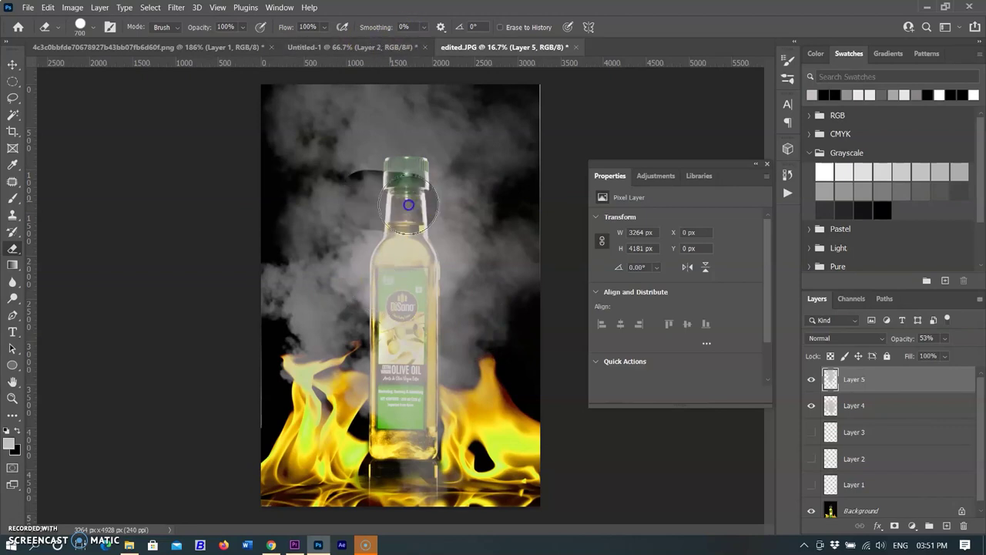
pyautogui.rightClick(385, 218)
pyautogui.doubleClick(491, 402)
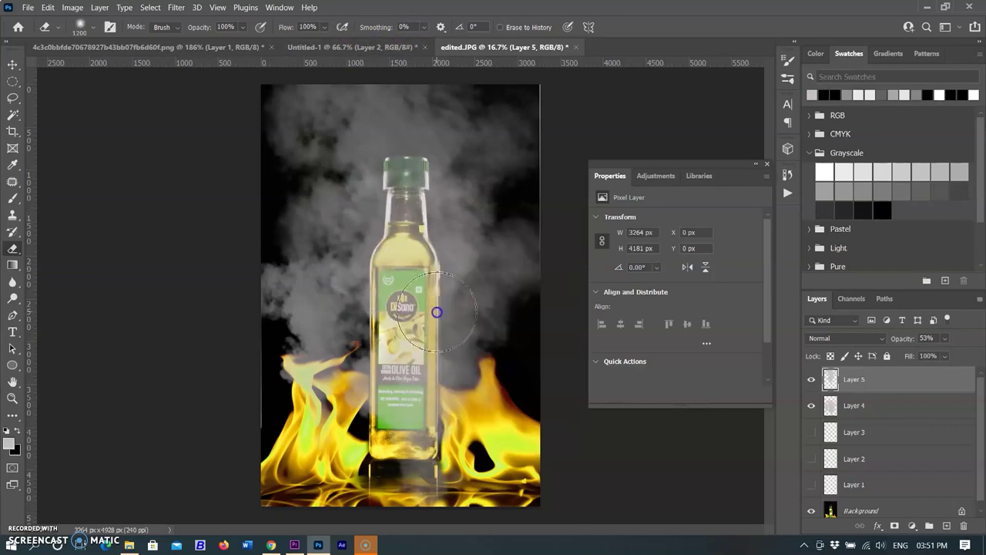
pyautogui.moveTo(436, 312); pyautogui.dragTo(433, 289)
pyautogui.scroll(-1, 534, 389)
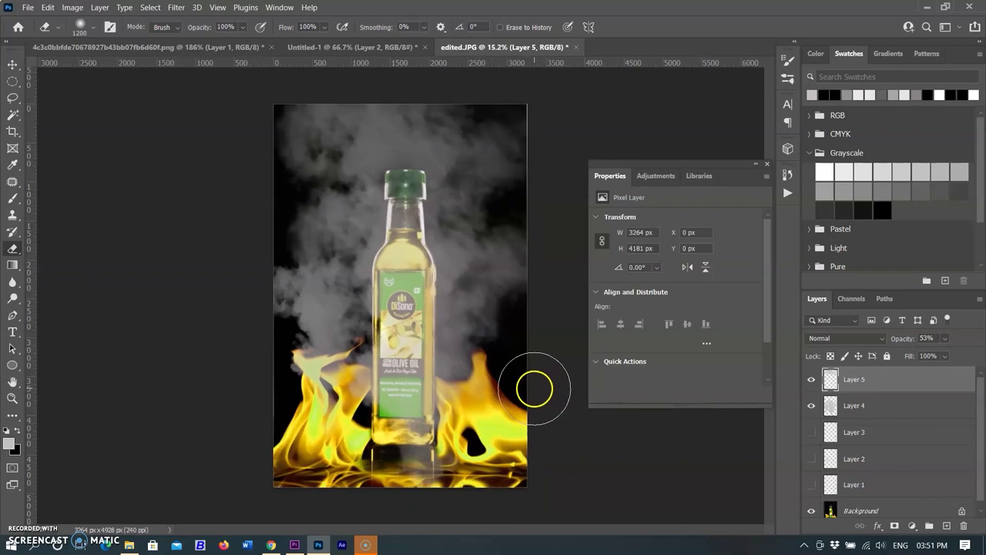
pyautogui.click(12, 197)
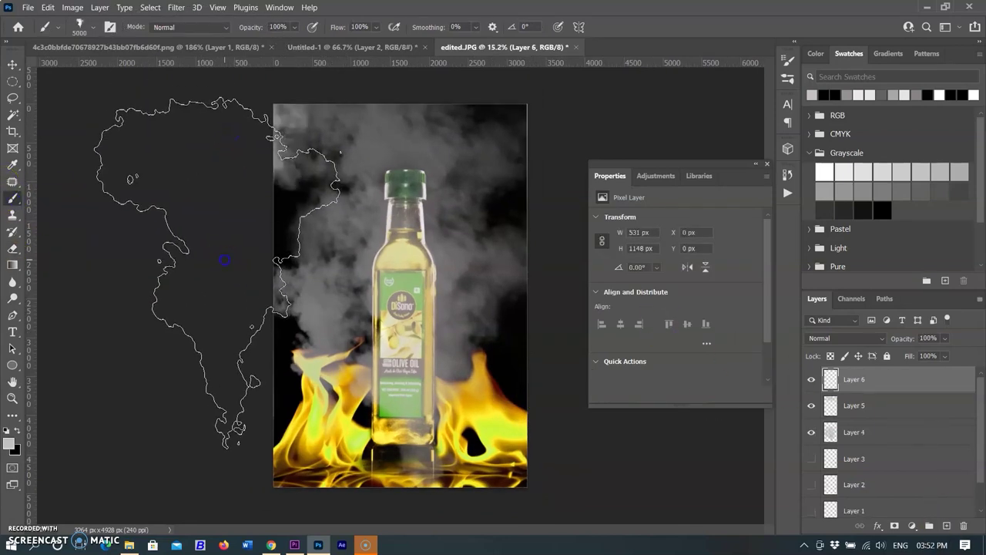
# - Paint smoke onto Layer 6 across the canvas and fade the layer to 16% opacity
pyautogui.click(578, 266)
pyautogui.click(945, 338)
pyautogui.moveTo(935, 352); pyautogui.dragTo(921, 354)
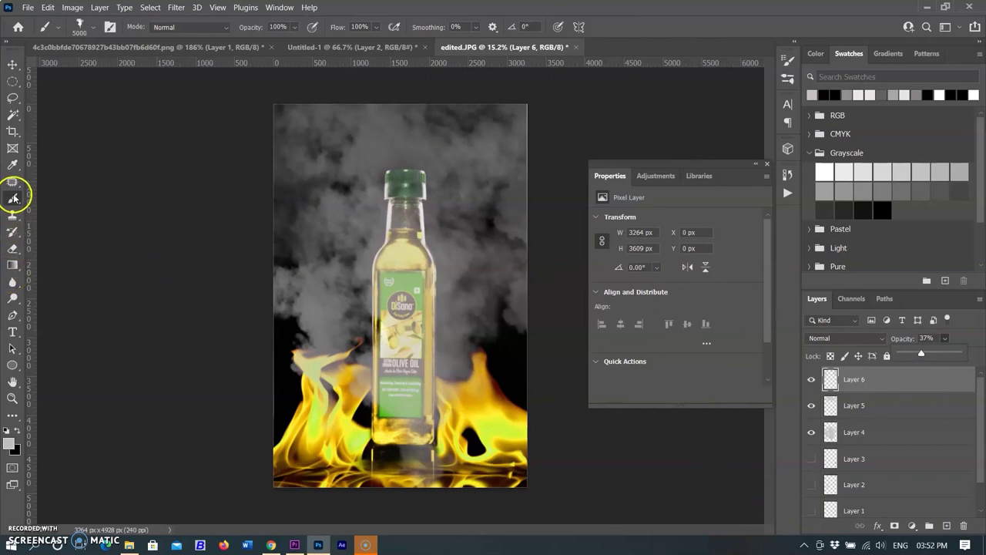
pyautogui.moveTo(275, 401); pyautogui.dragTo(522, 524)
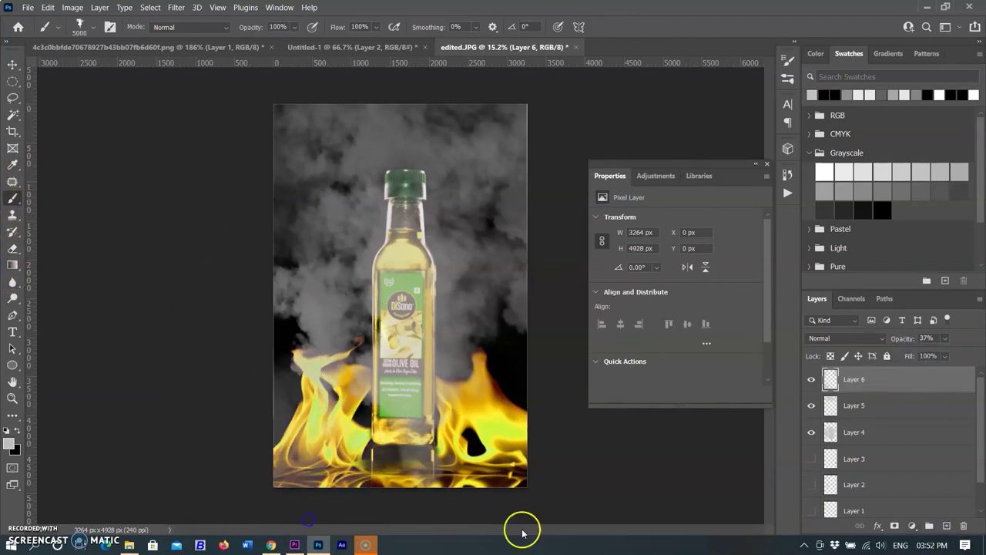
pyautogui.moveTo(952, 355); pyautogui.dragTo(907, 404)
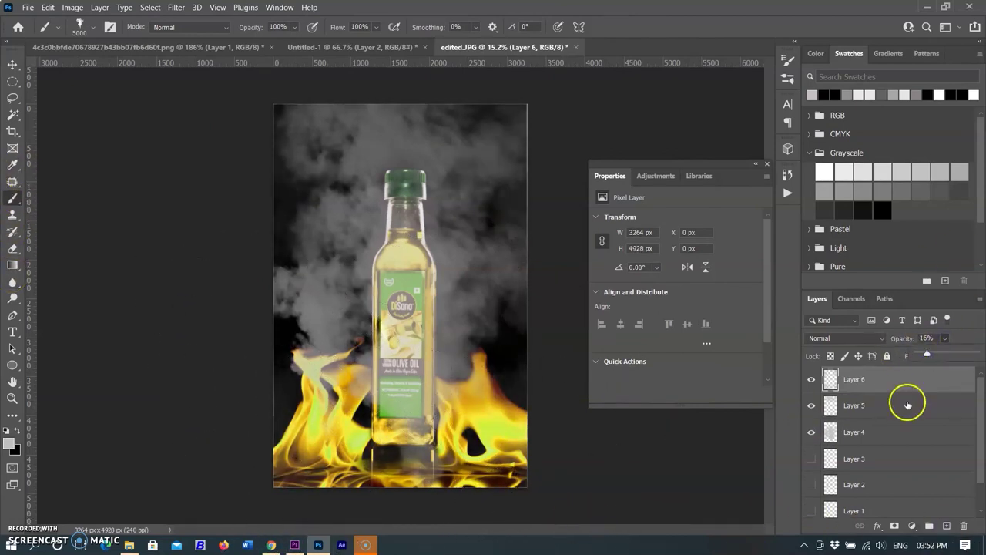
# - Try erasing Layer 4's smoke off the label at size 800, undo it, and add a layer mask instead
pyautogui.click(13, 248)
pyautogui.rightClick(399, 347)
pyautogui.press('Return')
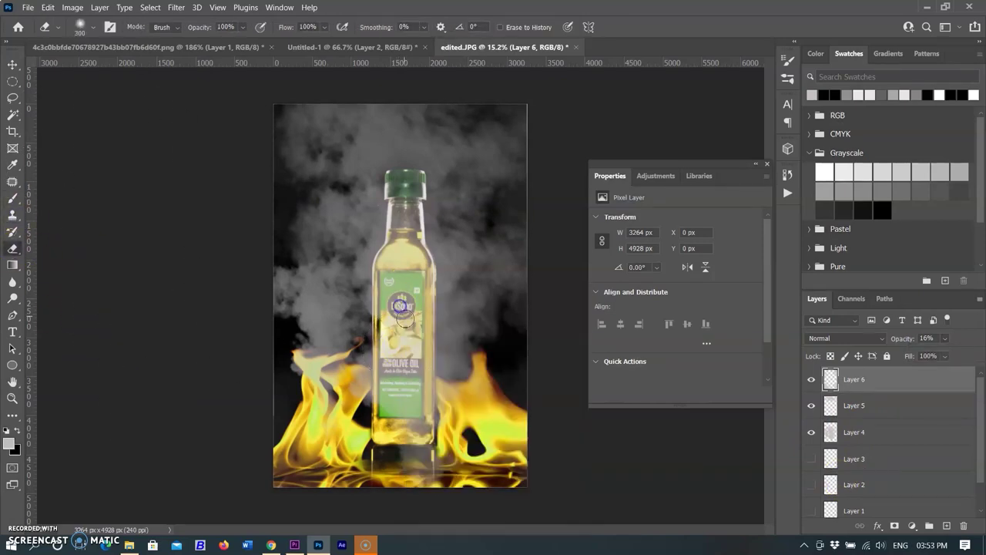
pyautogui.click(839, 431)
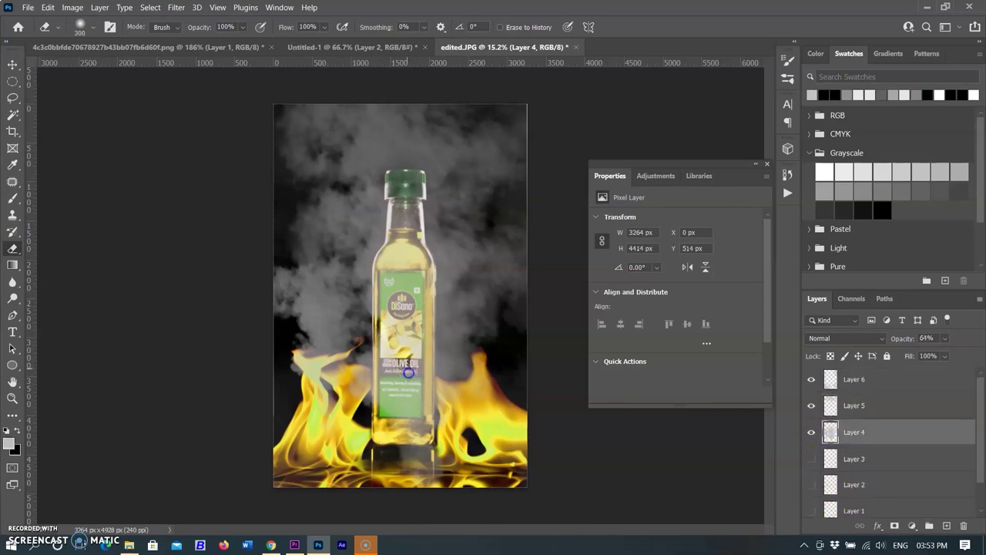
pyautogui.press(']')
pyautogui.press(']')
pyautogui.press(']')
pyautogui.moveTo(401, 348); pyautogui.dragTo(403, 287)
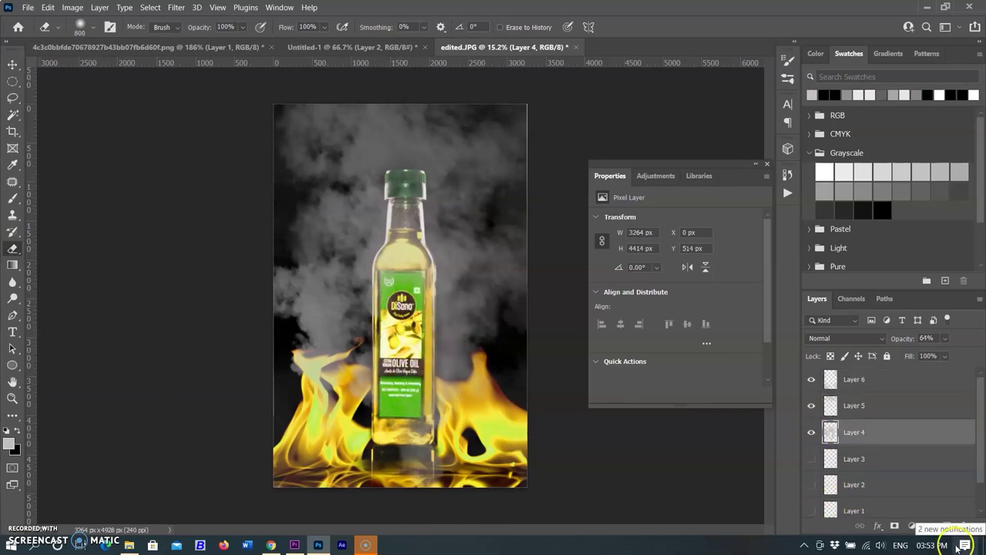
pyautogui.hotkey('ctrl', 'z')
pyautogui.click(894, 525)
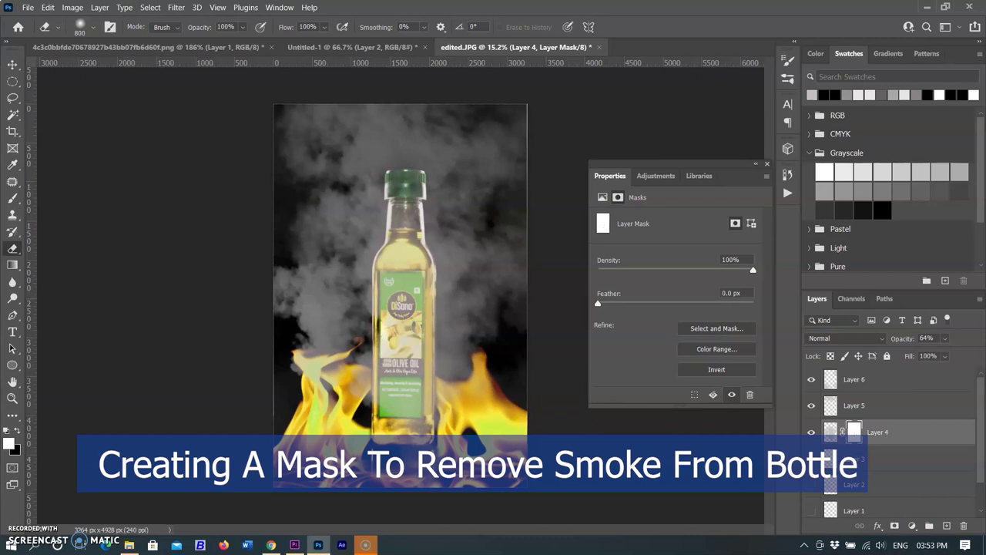
# - Paint black on Layer 4's mask with a 1400 px brush to hide smoke over the bottle label
pyautogui.click(16, 198)
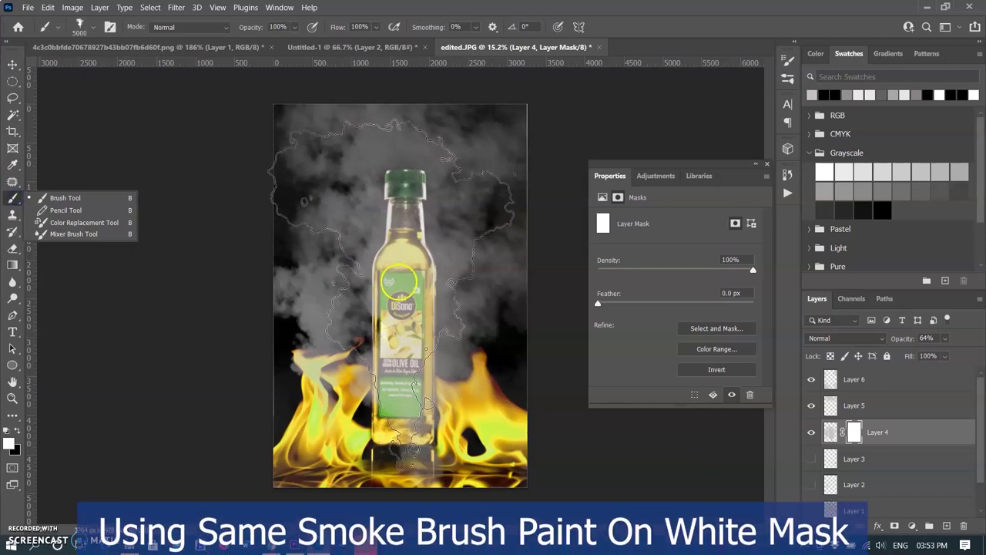
pyautogui.press('[')
pyautogui.press('[')
pyautogui.press('[')
pyautogui.press('[')
pyautogui.press('[')
pyautogui.press('[')
pyautogui.press('[')
pyautogui.press('[')
pyautogui.press('[')
pyautogui.press('[')
pyautogui.press('[')
pyautogui.press('[')
pyautogui.press('[')
pyautogui.press('[')
pyautogui.press('[')
pyautogui.press('[')
pyautogui.press('[')
pyautogui.press('[')
pyautogui.press('[')
pyautogui.press('[')
pyautogui.press('[')
pyautogui.press('[')
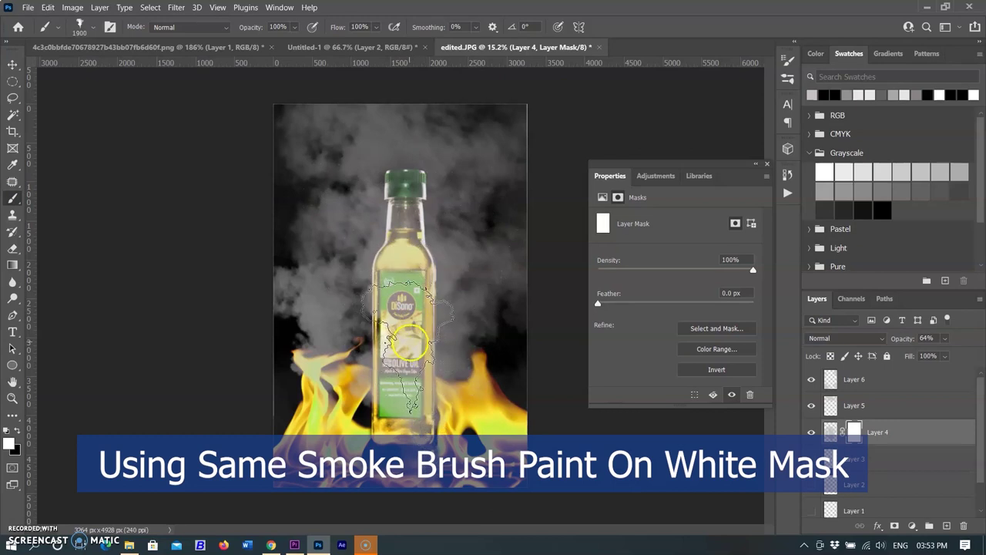
pyautogui.press('x')
pyautogui.moveTo(405, 347); pyautogui.dragTo(404, 309)
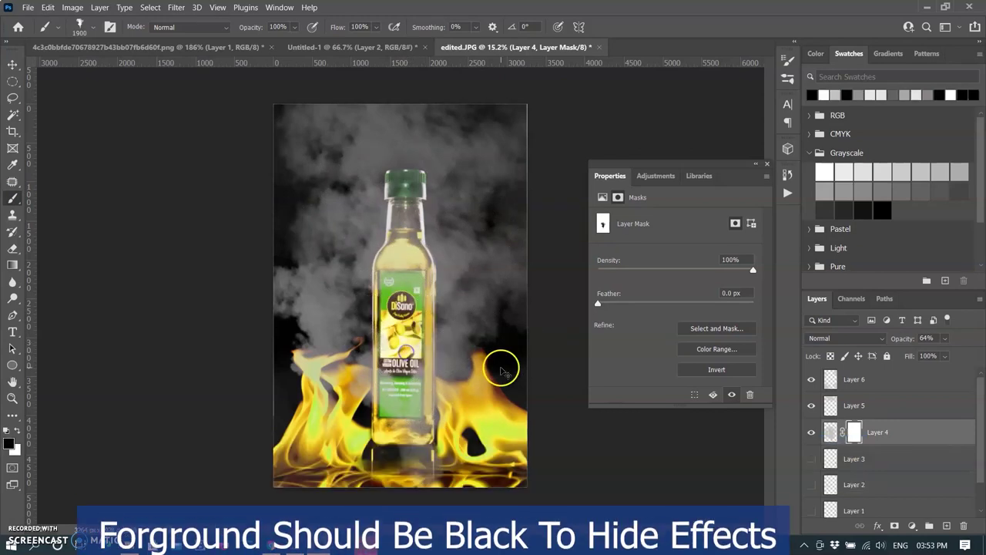
pyautogui.hotkey('ctrl', 'z')
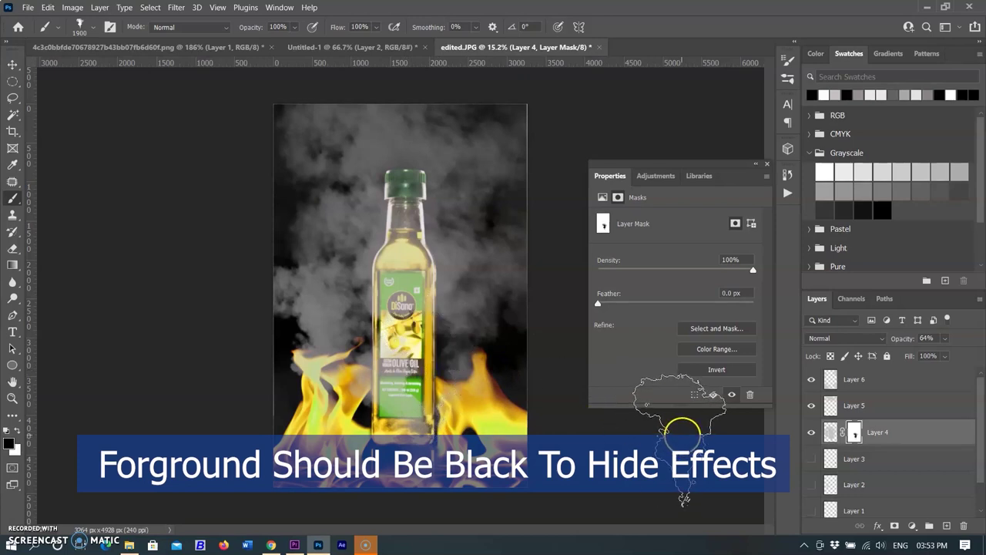
pyautogui.hotkey('ctrl', 'z')
pyautogui.press('[')
pyautogui.press('[')
pyautogui.press('[')
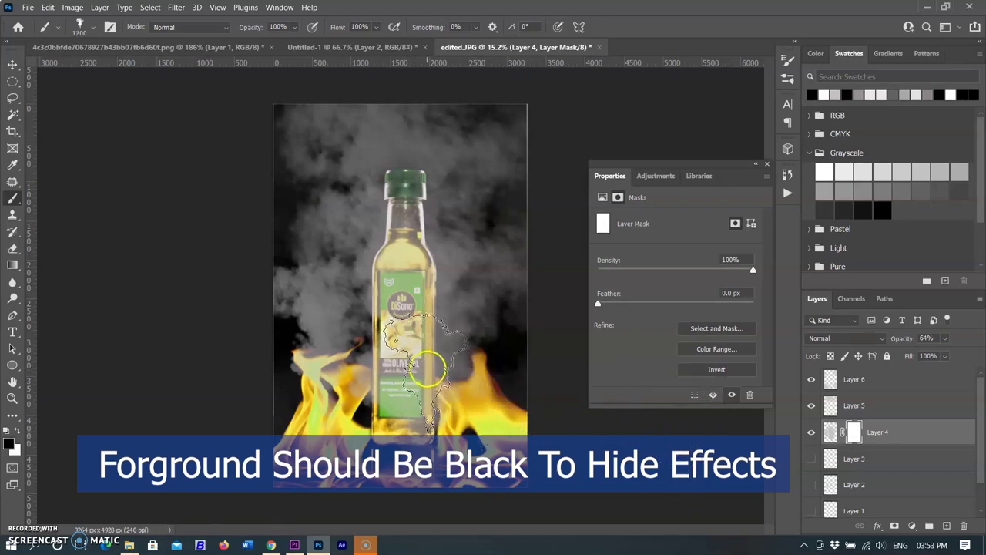
pyautogui.moveTo(401, 324); pyautogui.dragTo(416, 362)
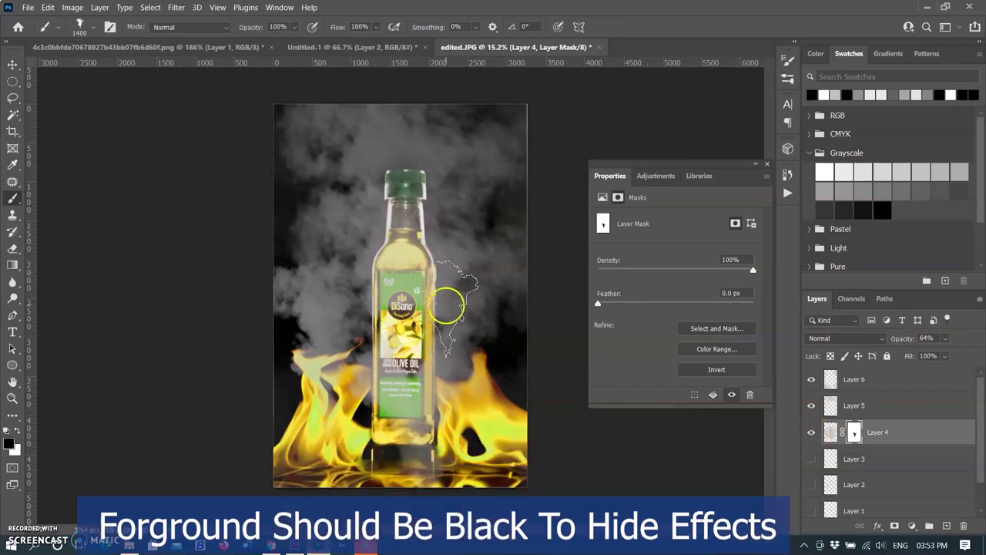
# - Mask away smoke over the bottle's lower label, upper body and neck, shrinking the brush to 800 px
pyautogui.moveTo(416, 266); pyautogui.dragTo(405, 254)
pyautogui.press('[')
pyautogui.press('[')
pyautogui.press('[')
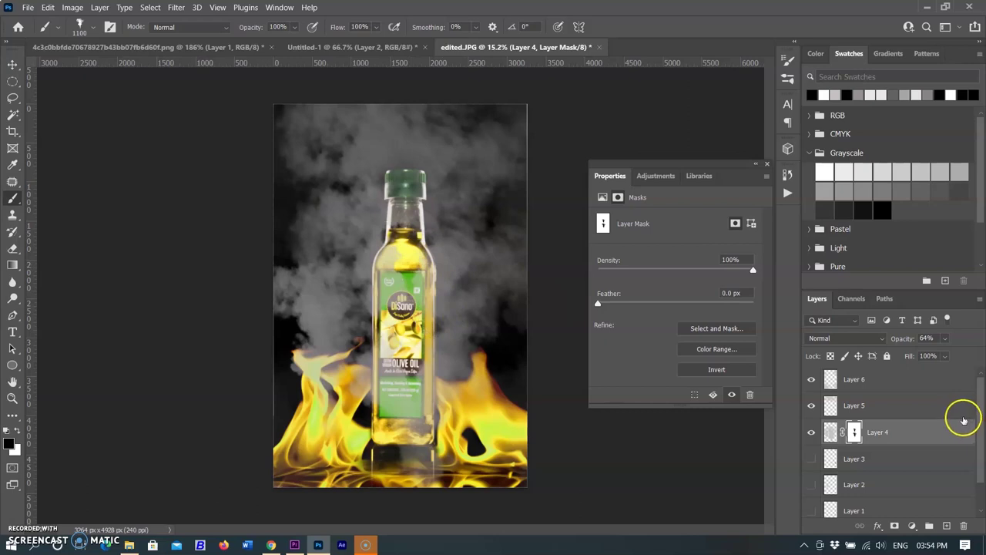
pyautogui.hotkey('ctrl', 'z')
pyautogui.moveTo(390, 408); pyautogui.dragTo(393, 416)
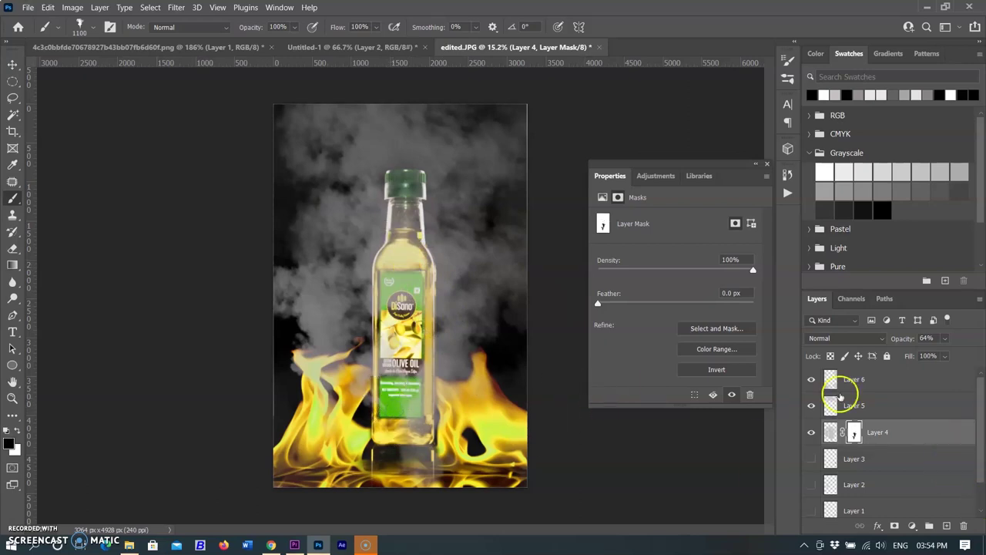
pyautogui.moveTo(440, 221); pyautogui.dragTo(405, 231)
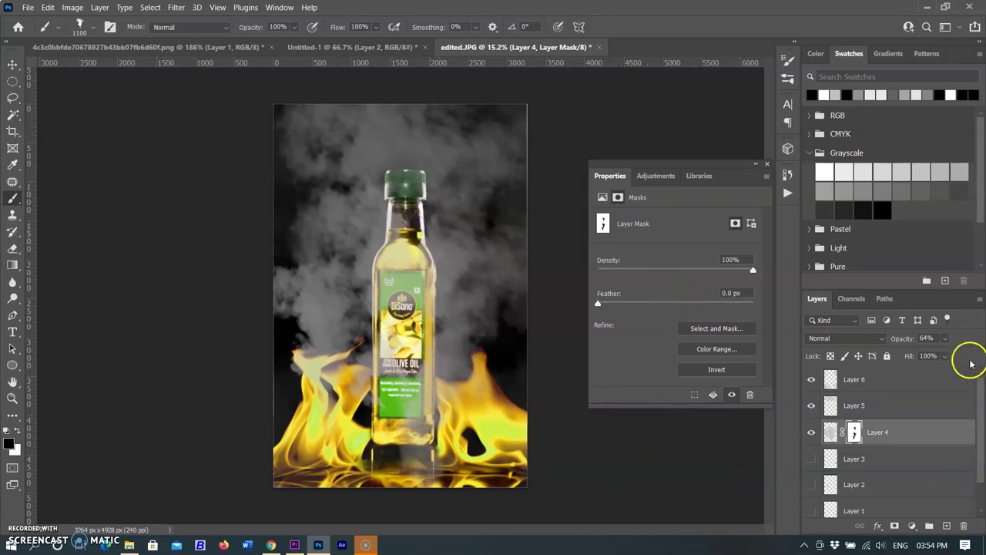
pyautogui.press('[')
pyautogui.press('[')
pyautogui.press('[')
pyautogui.hotkey('ctrl', 'z')
pyautogui.moveTo(396, 214); pyautogui.dragTo(395, 245)
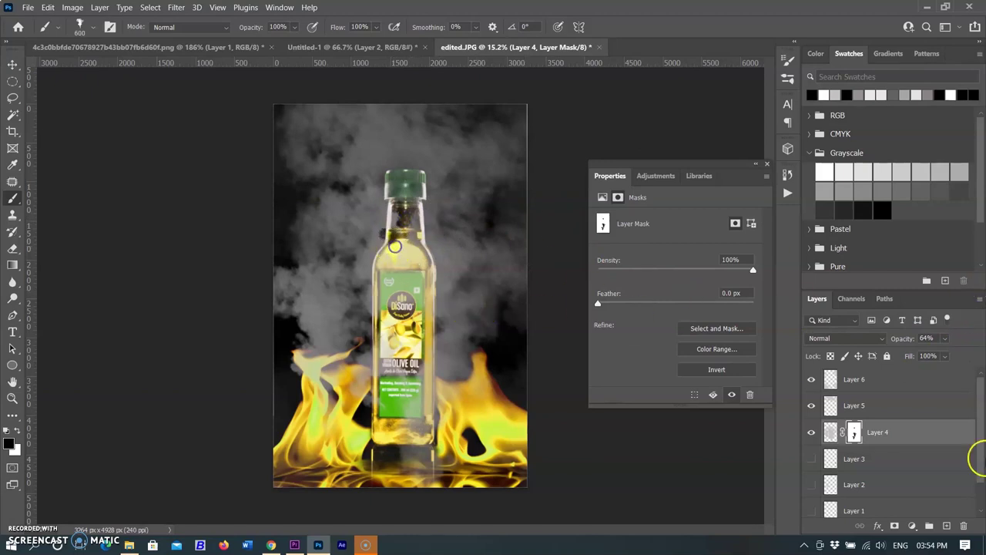
pyautogui.moveTo(413, 287); pyautogui.dragTo(415, 274)
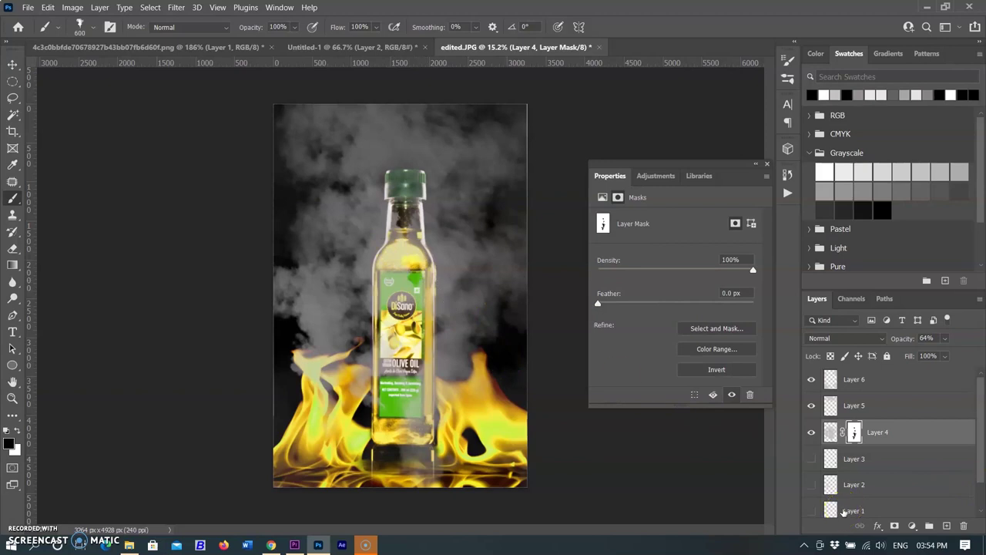
pyautogui.scroll(2, 687, 511)
# - Preview Layers 21, 22, 23 and 24 one at a time, hiding each again
pyautogui.scroll(-3, 626, 508)
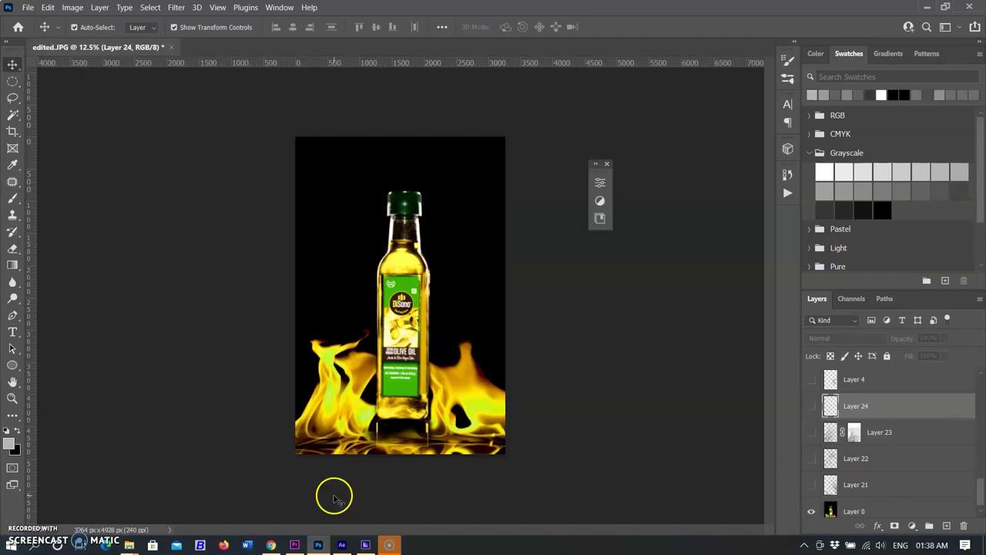
pyautogui.scroll(-1, 848, 458)
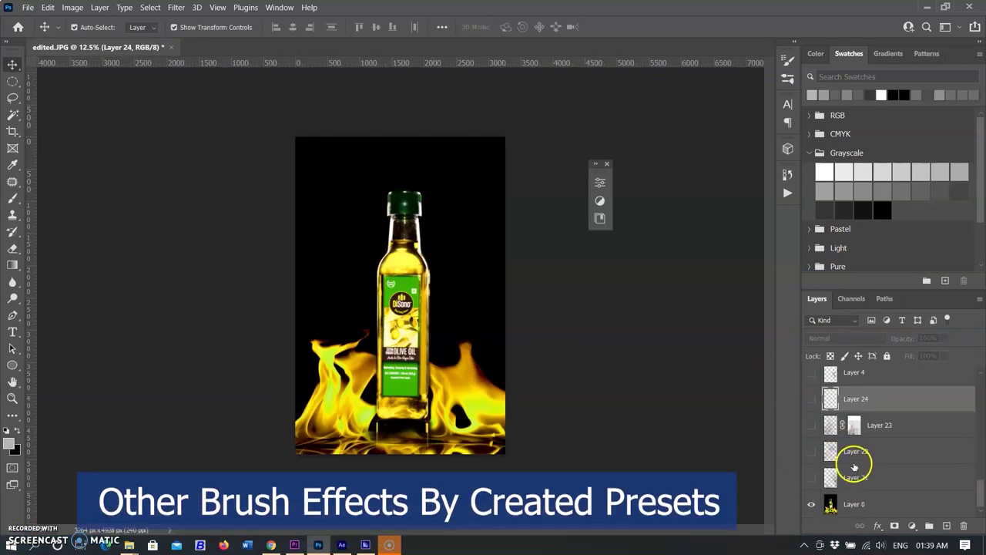
pyautogui.click(812, 478)
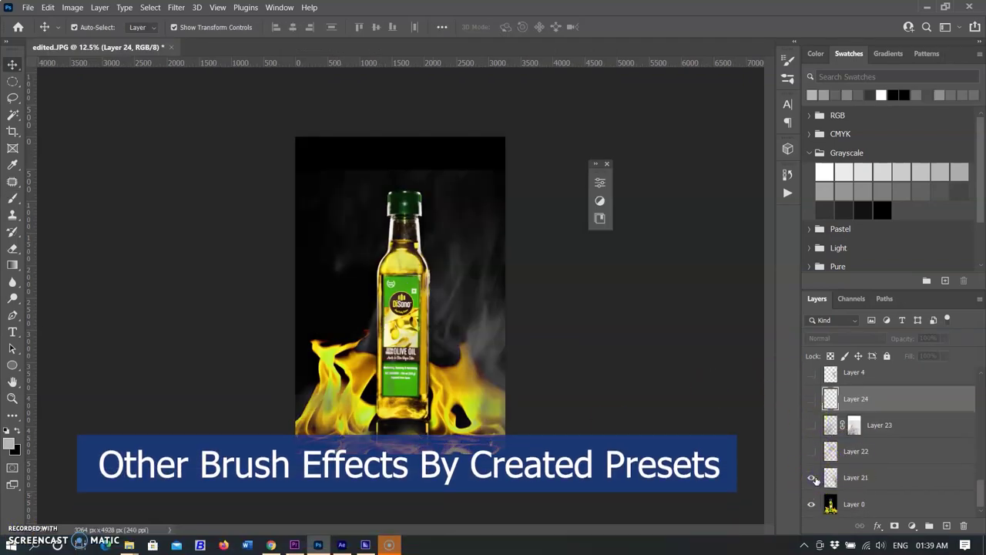
pyautogui.click(811, 478)
pyautogui.click(811, 451)
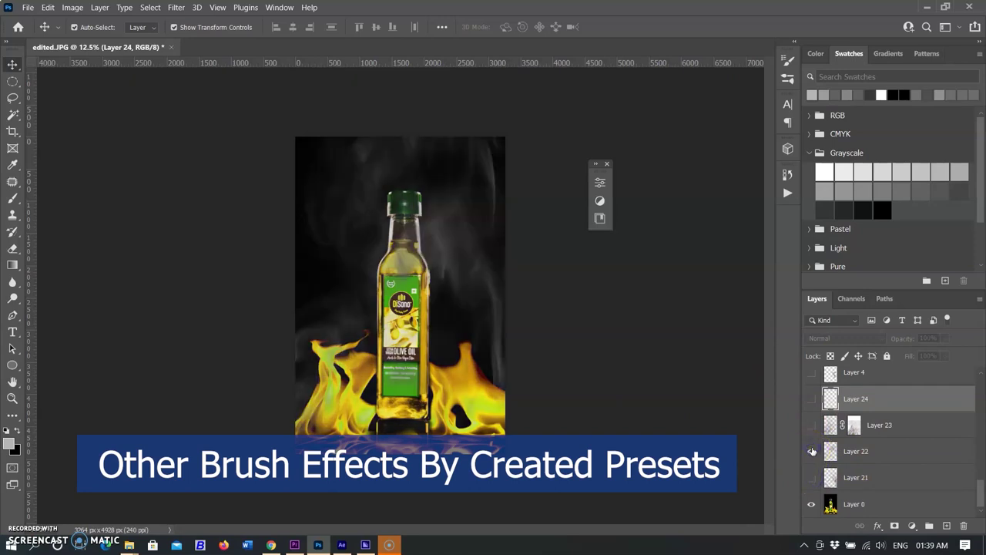
pyautogui.click(812, 448)
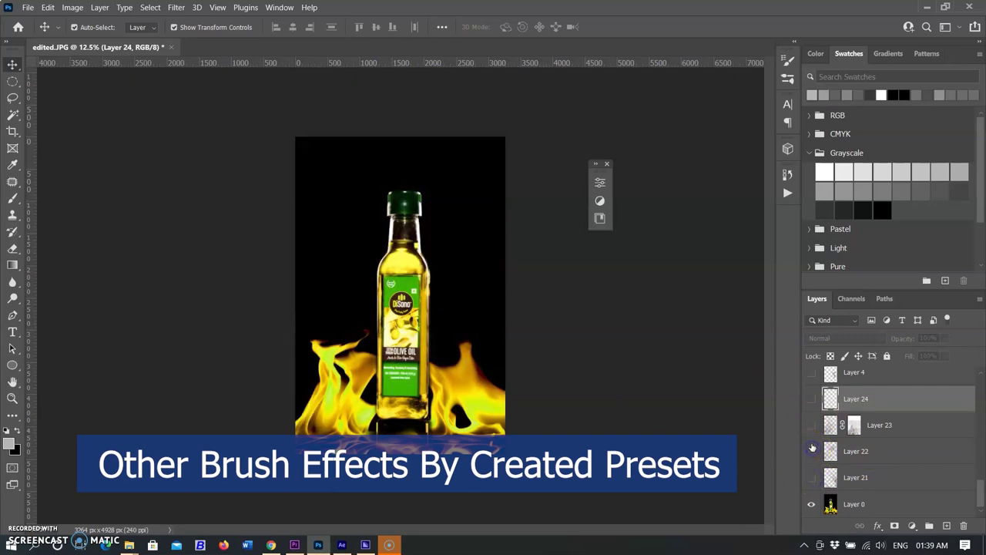
pyautogui.click(810, 426)
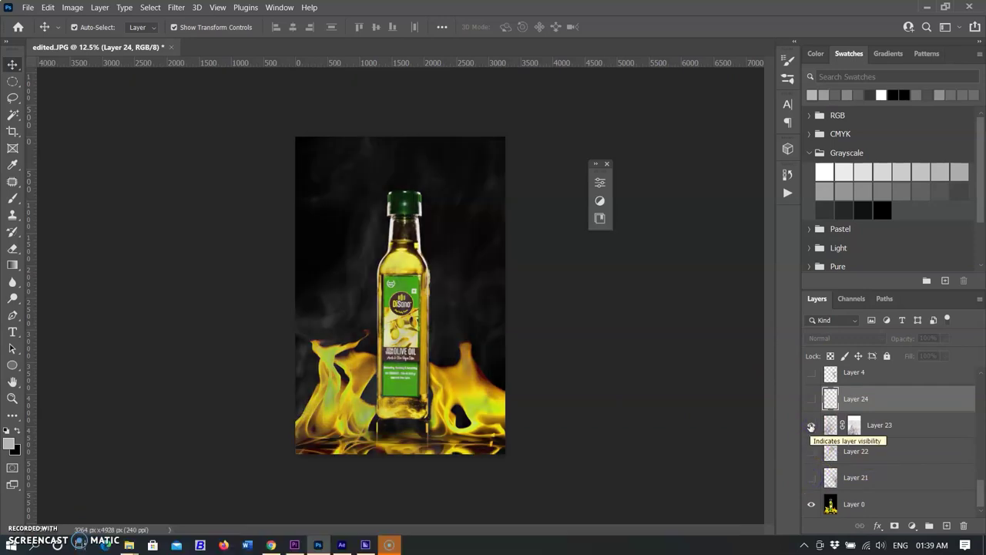
pyautogui.click(810, 426)
pyautogui.click(812, 398)
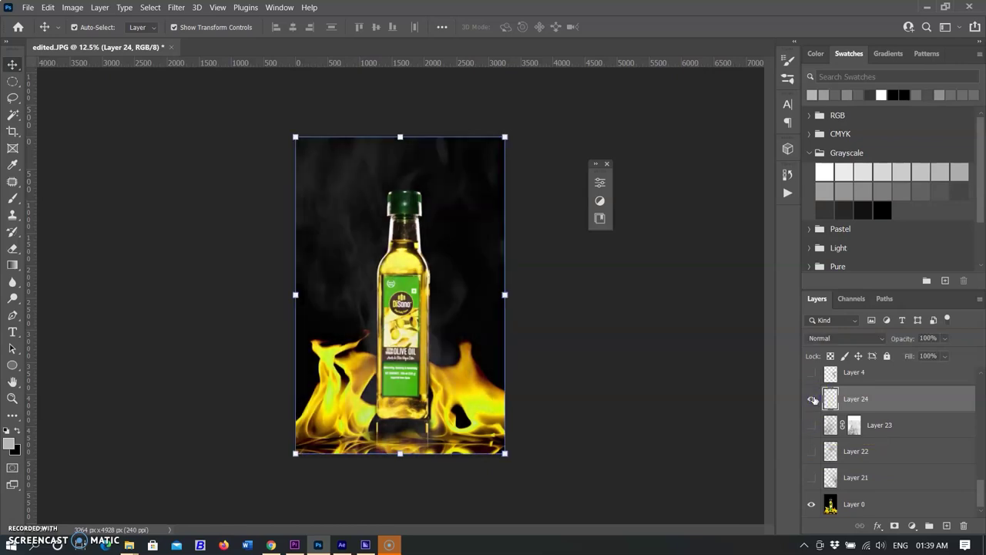
pyautogui.scroll(3, 814, 412)
pyautogui.scroll(1, 813, 414)
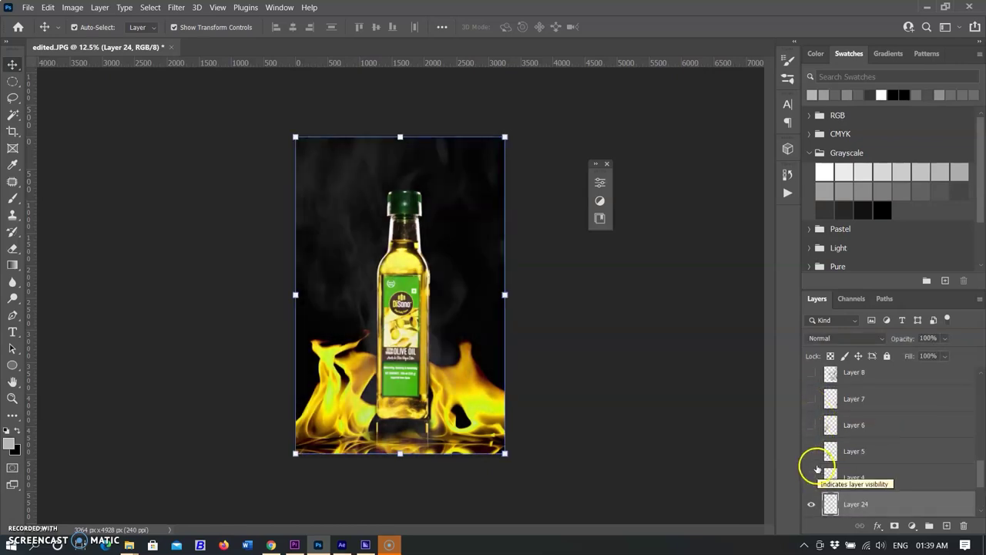
pyautogui.click(810, 503)
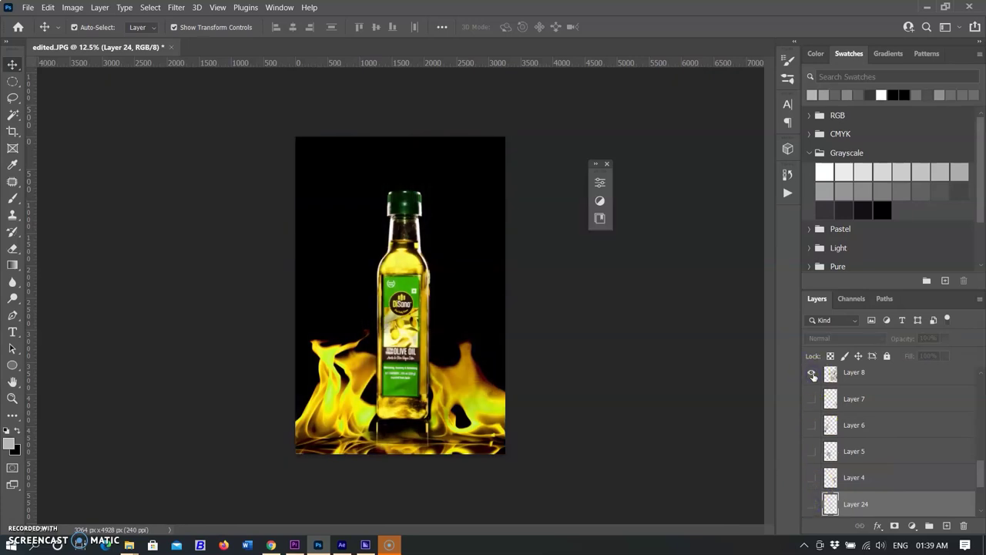
# - Preview Layer 10, Layer 10 copy and Layer 19 together, then hide all three
pyautogui.scroll(3, 815, 430)
pyautogui.click(812, 399)
pyautogui.scroll(2, 814, 416)
pyautogui.click(812, 426)
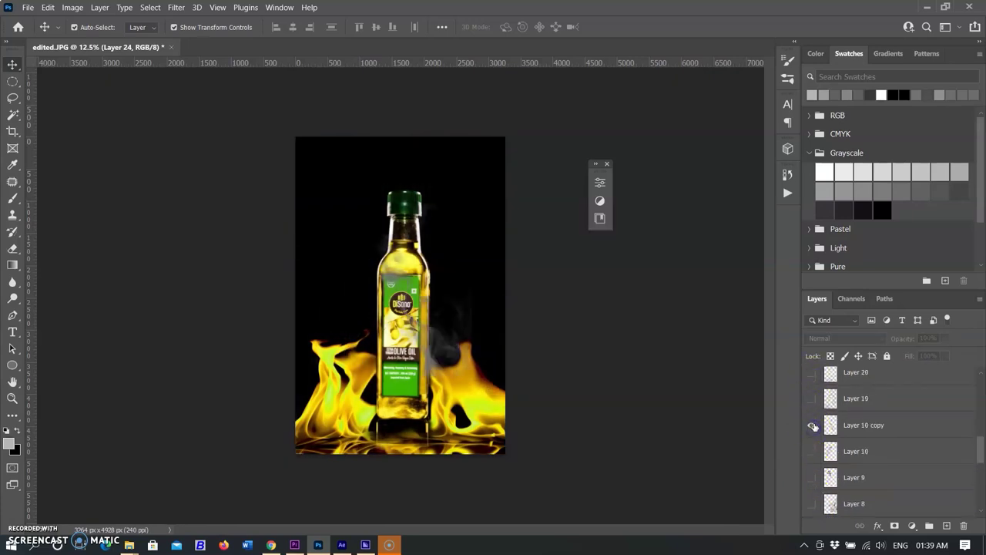
pyautogui.click(811, 452)
pyautogui.click(812, 399)
pyautogui.click(812, 399)
pyautogui.click(811, 426)
pyautogui.click(812, 451)
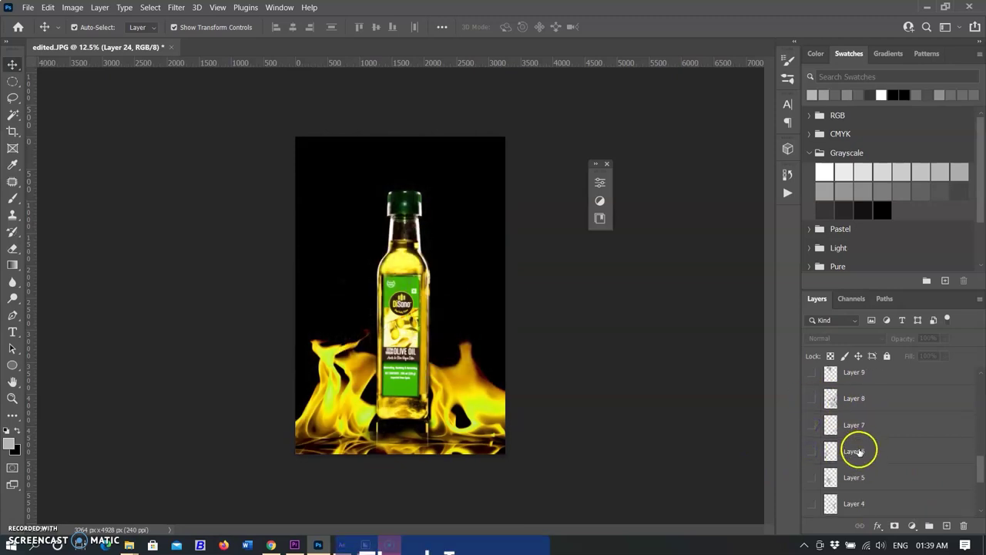
pyautogui.scroll(-3, 860, 450)
pyautogui.scroll(-3, 859, 455)
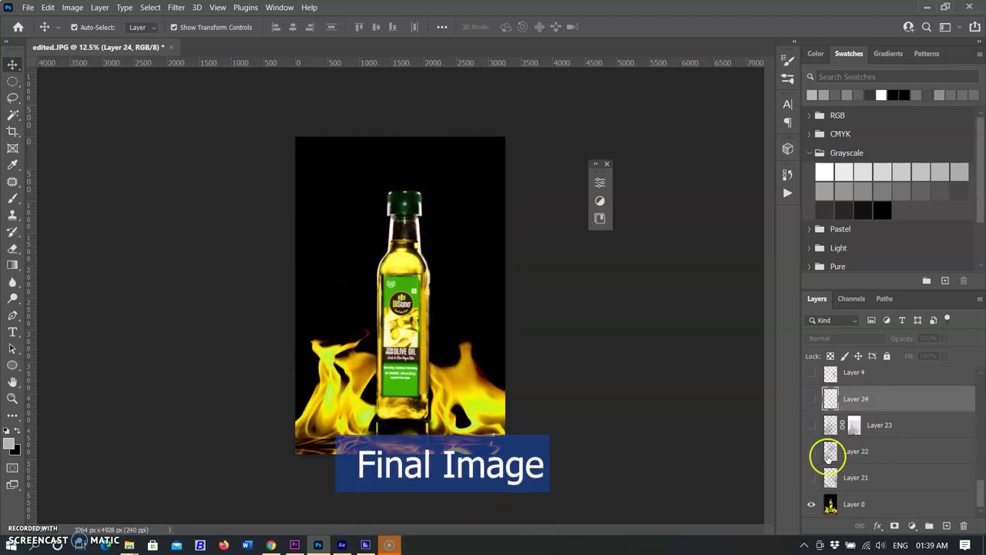
# - Turn on Layer 24's dark smoke around the flaming olive-oil bottle for the final composite
pyautogui.click(813, 399)
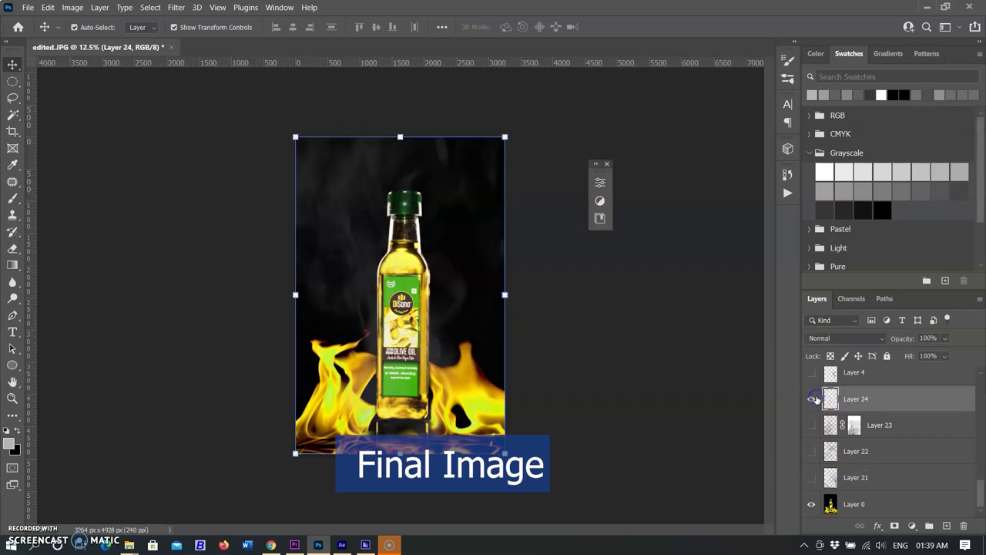